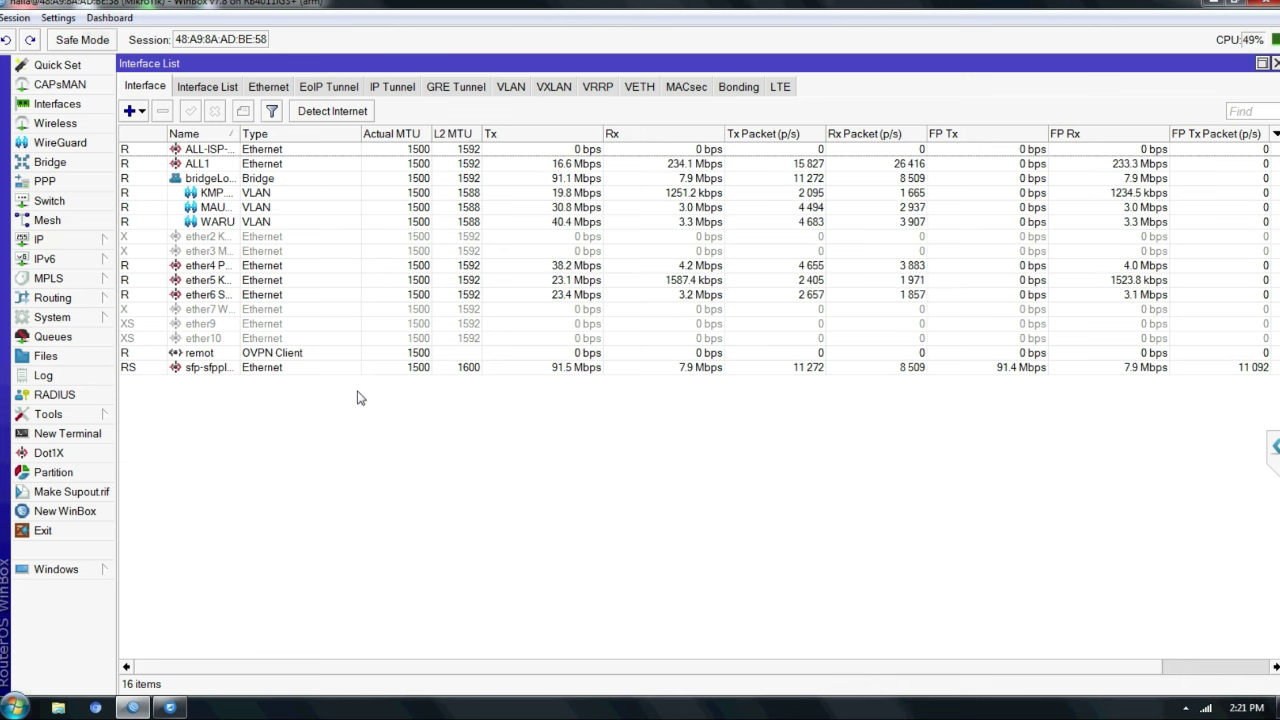
Examine the existing mangle rules in the IP firewall
{"action": "left_click", "coordinate": [94, 240]}
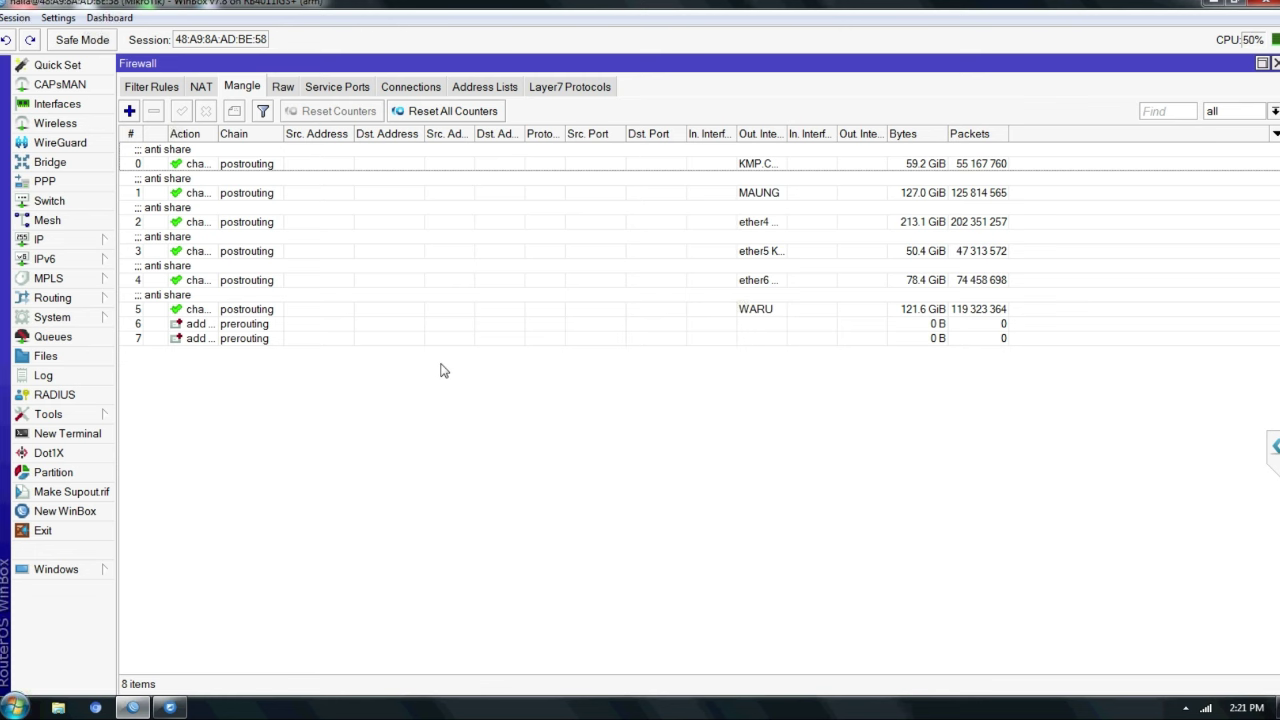
{"action": "double_click", "coordinate": [558, 66]}
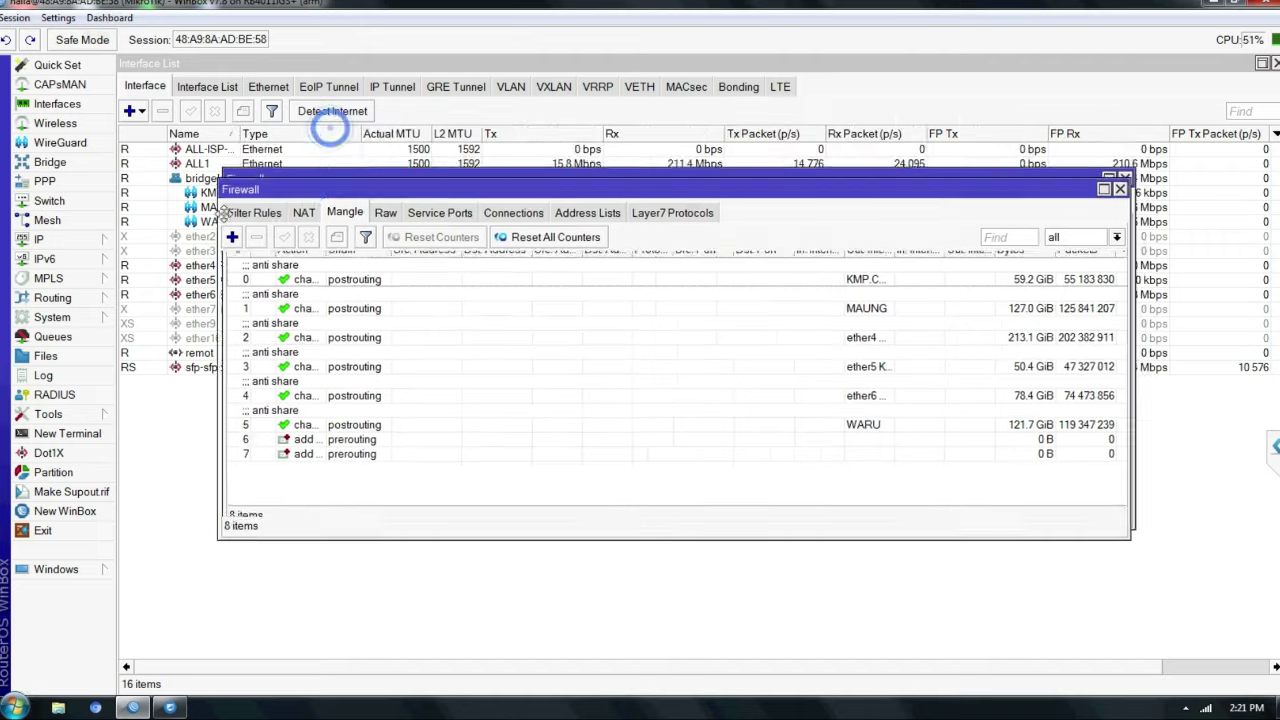
Rename the first Ethernet interface in the interface list as ALL-GAME
{"action": "left_click", "coordinate": [215, 150]}
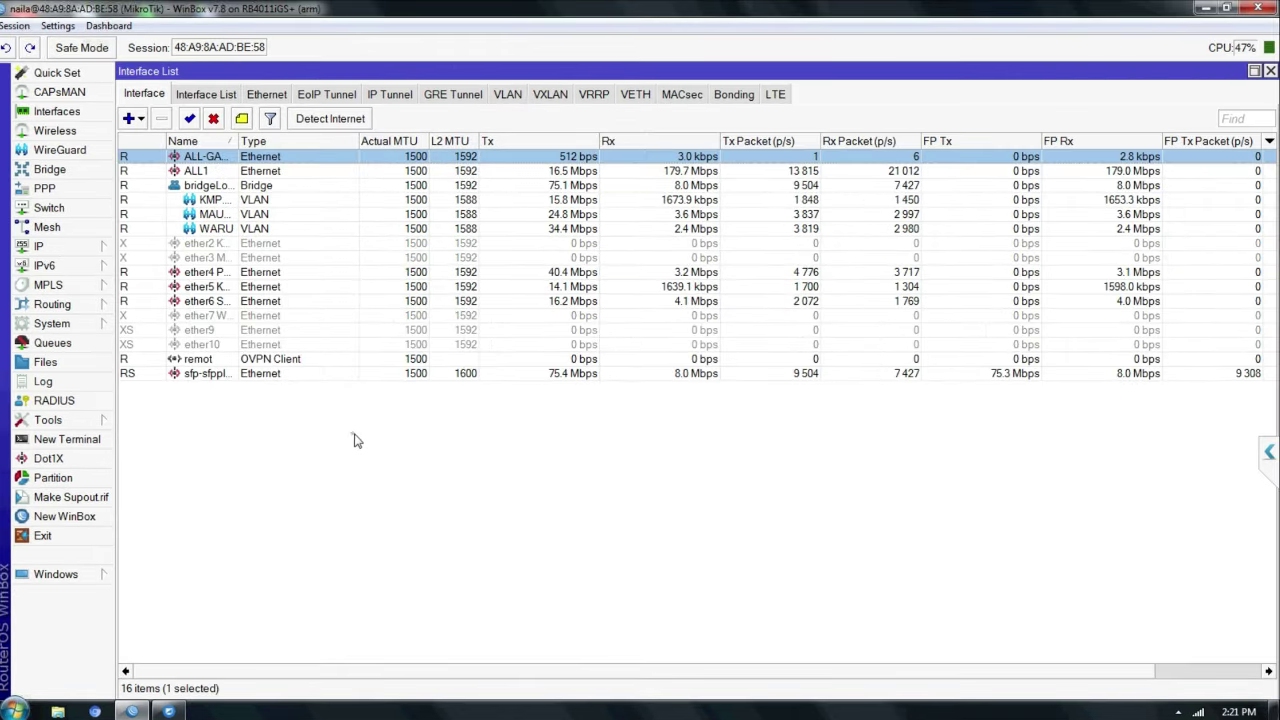
{"action": "left_click", "coordinate": [355, 440]}
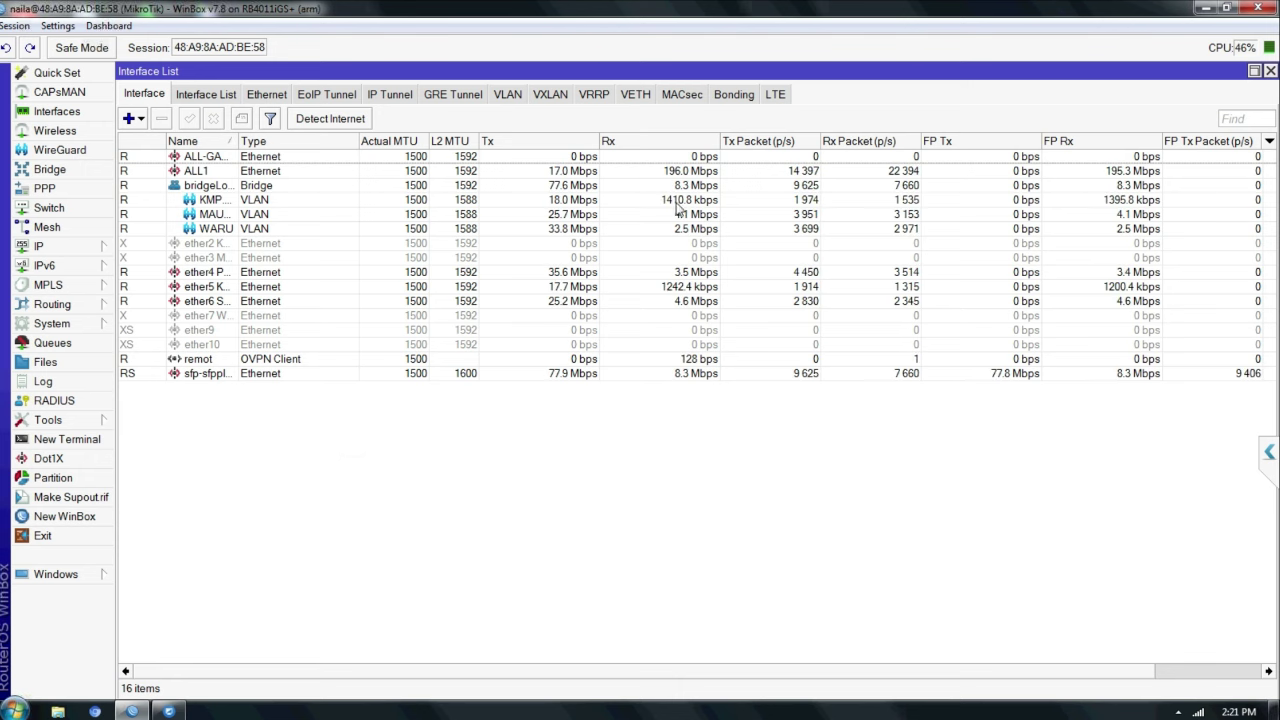
{"action": "left_click", "coordinate": [1254, 72]}
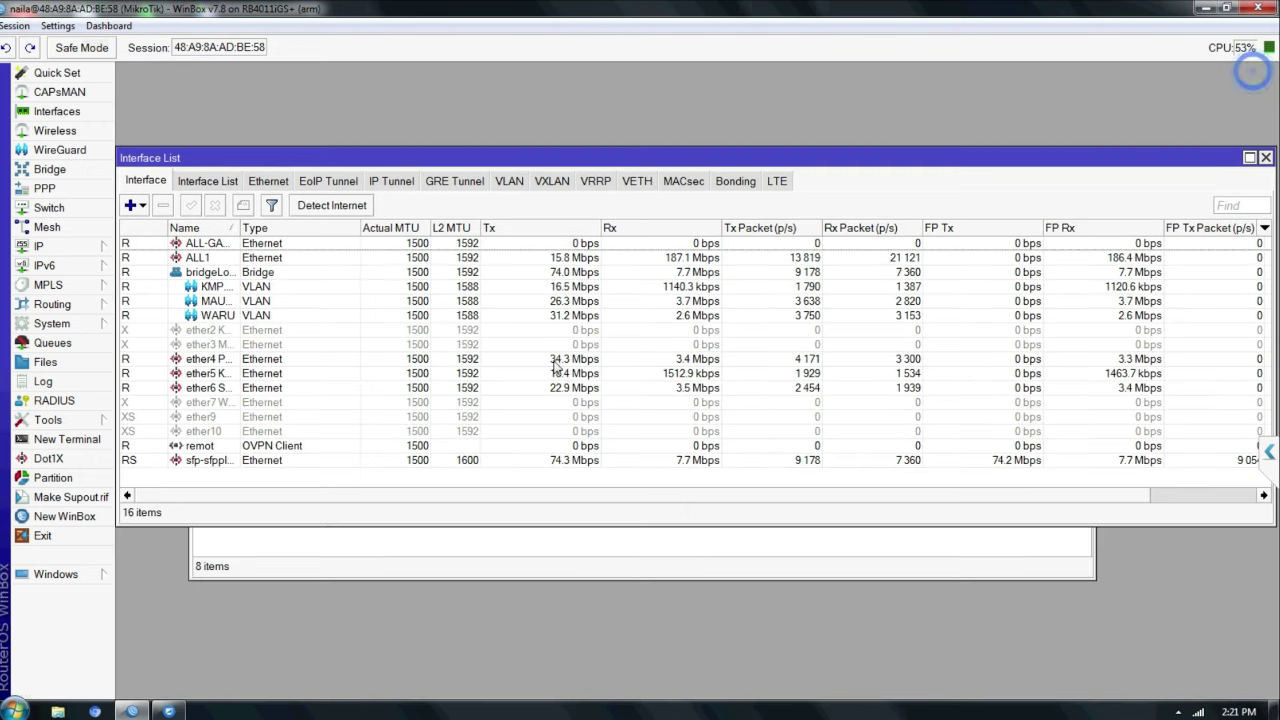
Check the DHCP client entry of the ALL-GAME interface for its IP address, then close the DHCP client list
{"action": "left_click", "coordinate": [68, 245]}
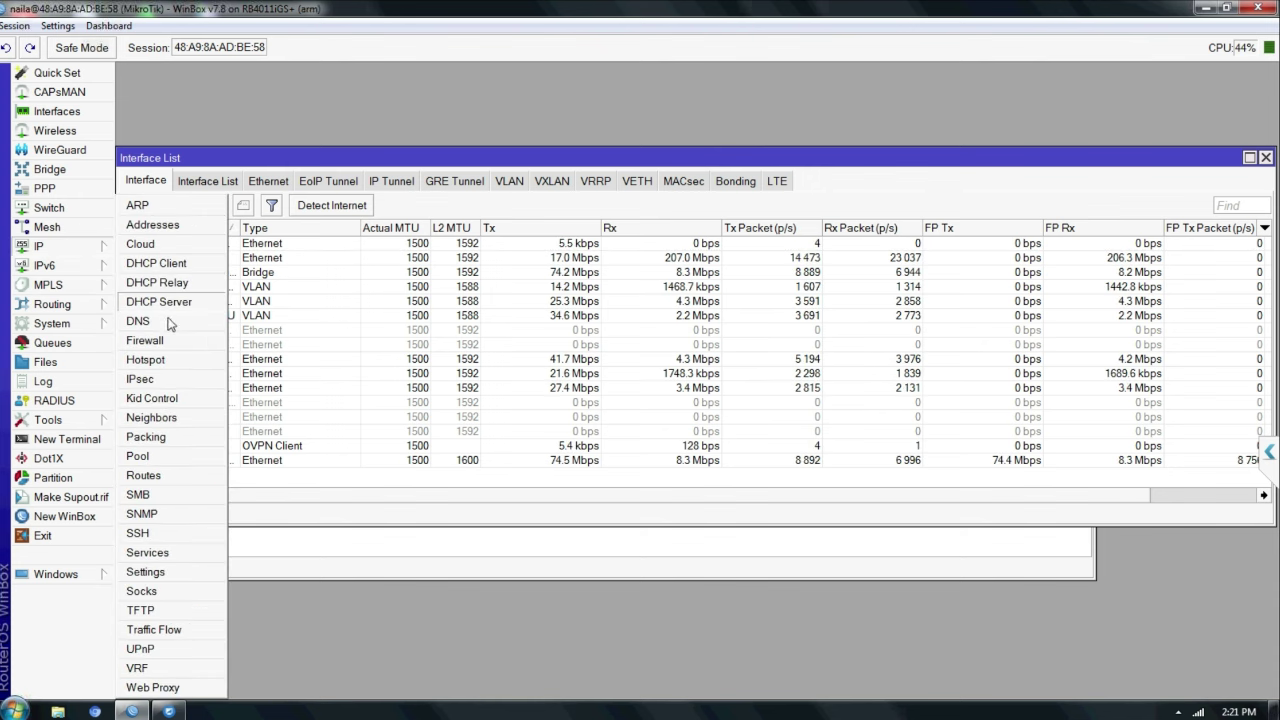
{"action": "left_click", "coordinate": [156, 264]}
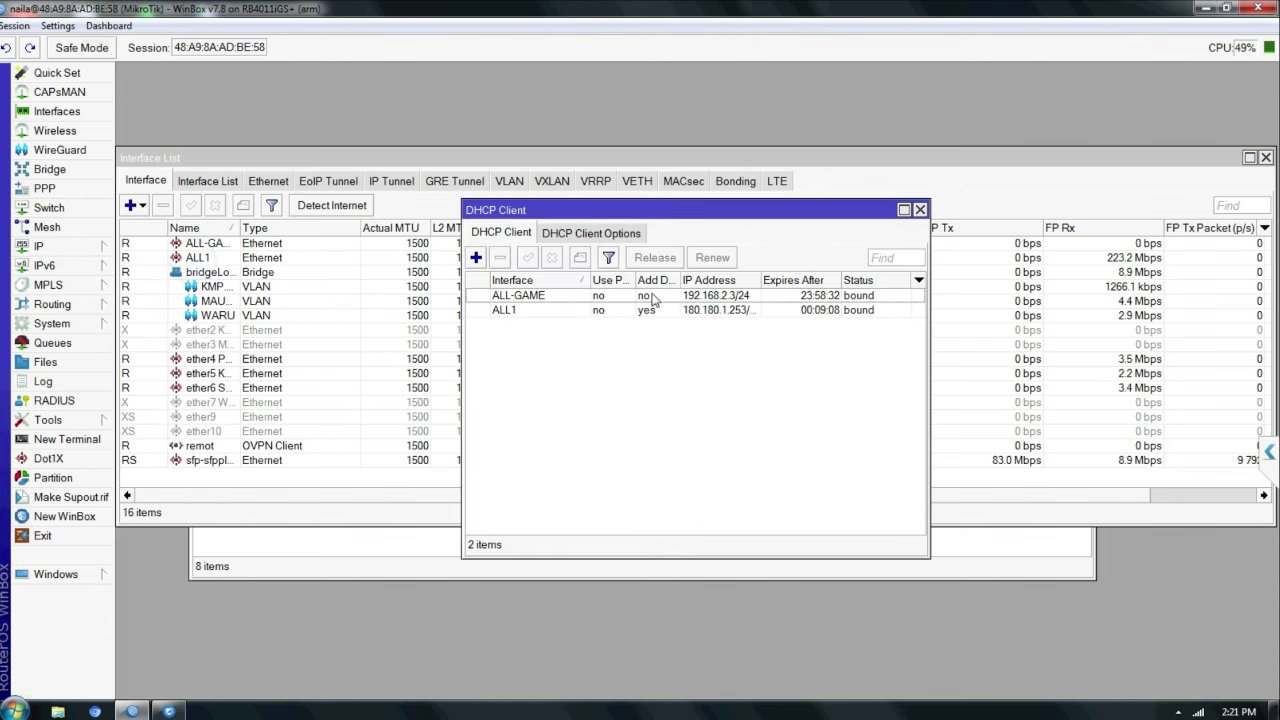
{"action": "left_click", "coordinate": [727, 298]}
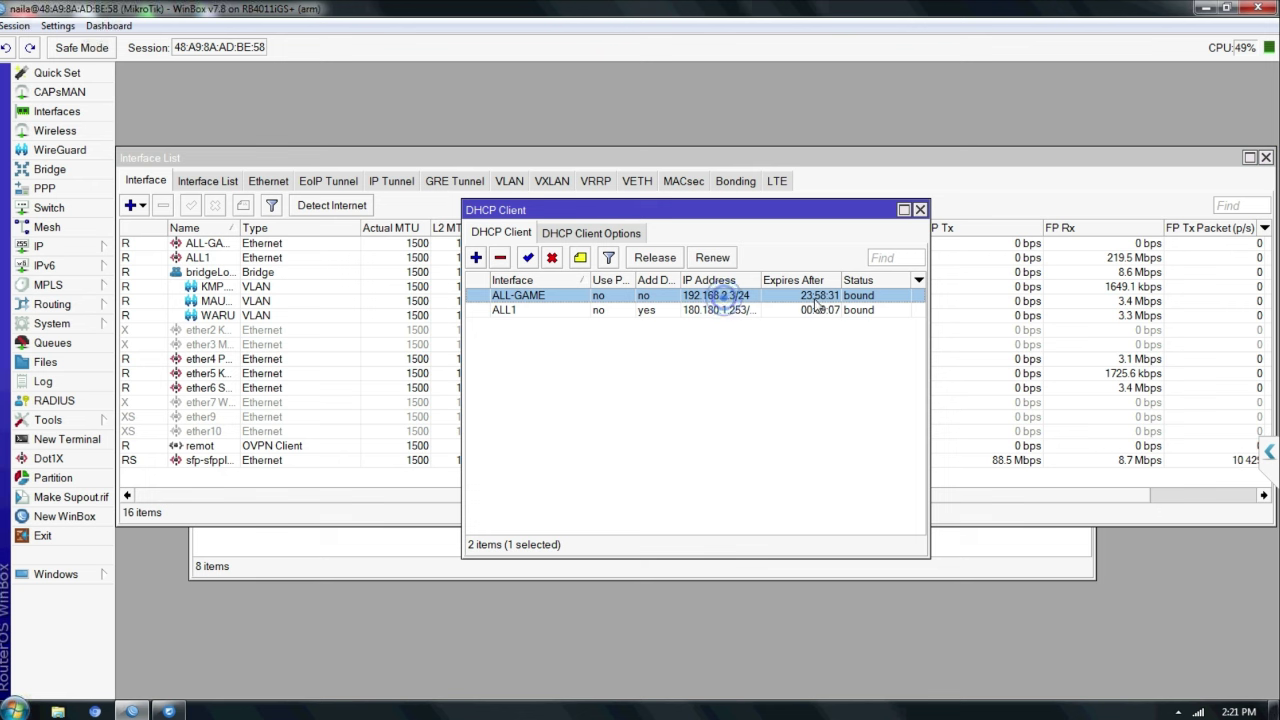
{"action": "left_click", "coordinate": [920, 210]}
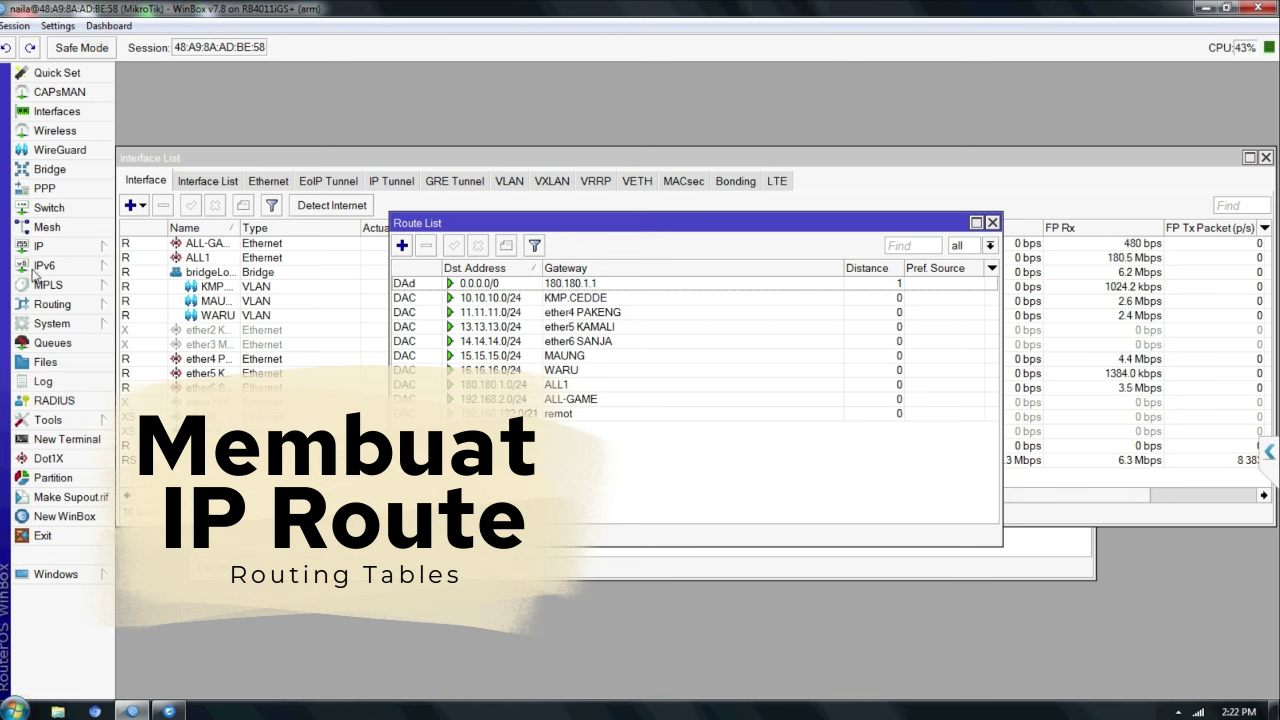
Create a new routing table named EXIT-GAME
{"action": "left_click", "coordinate": [88, 304]}
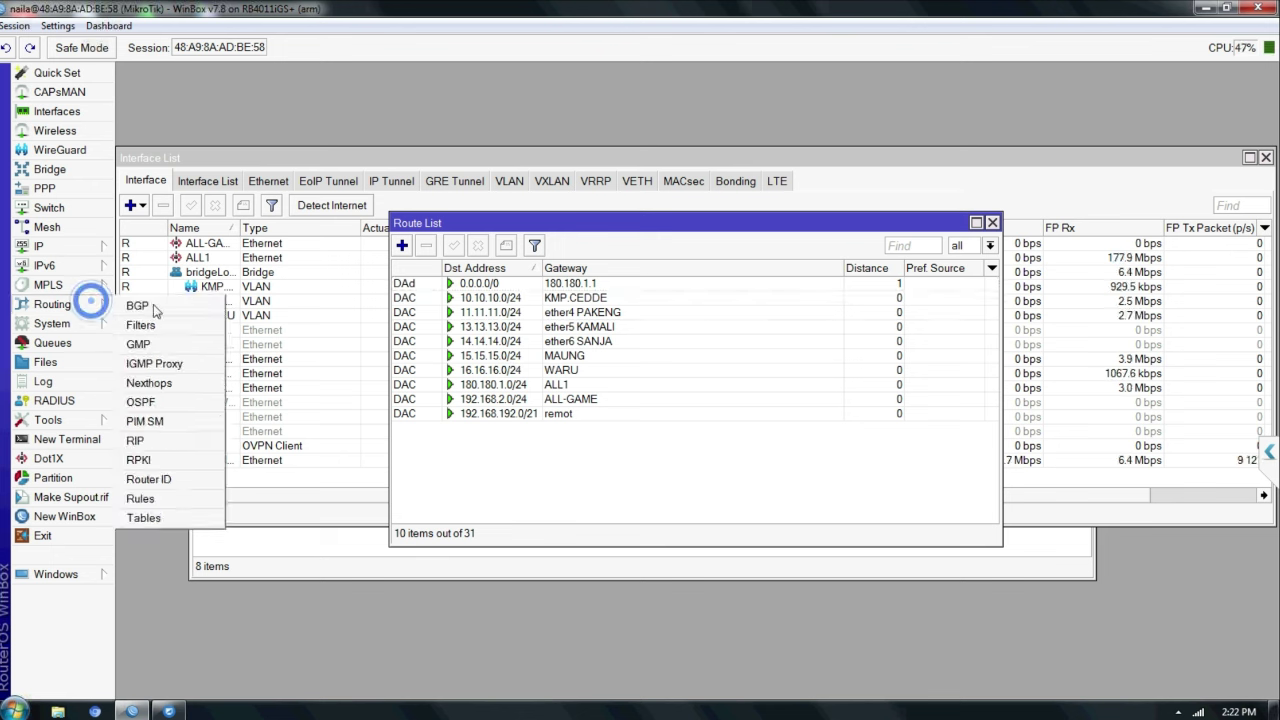
{"action": "left_click", "coordinate": [143, 517]}
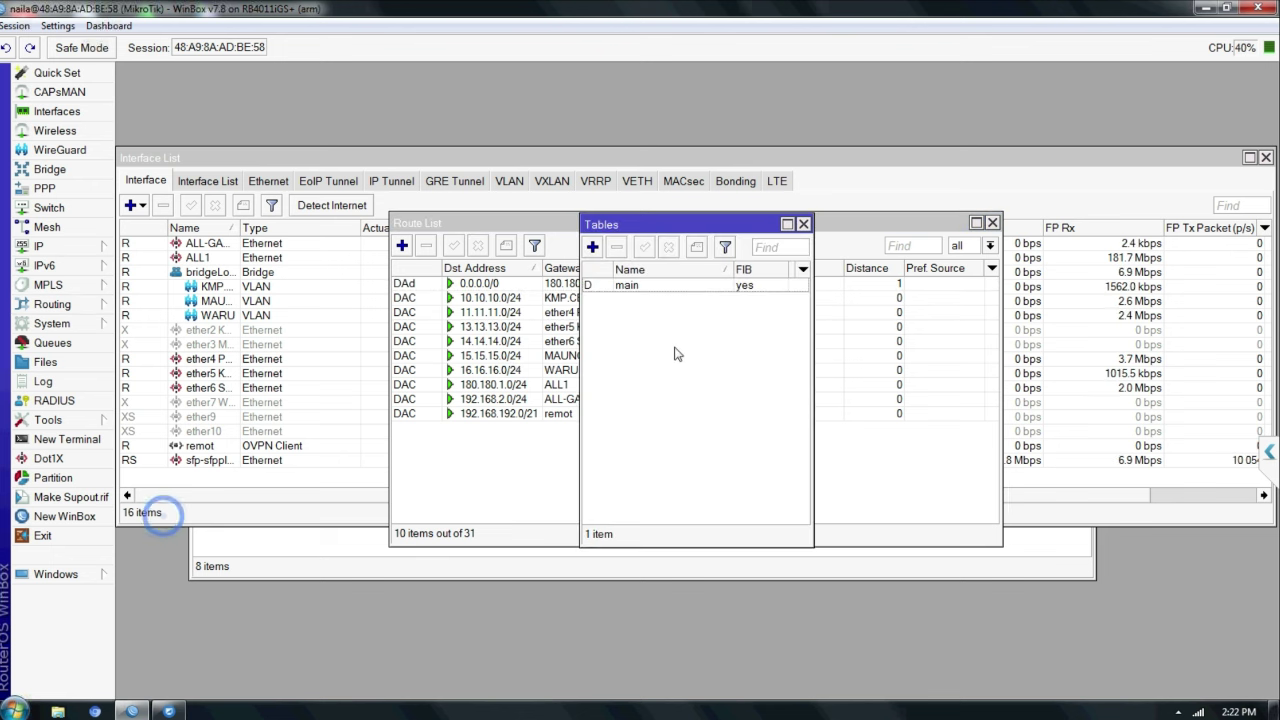
{"action": "left_click", "coordinate": [592, 246]}
{"action": "type", "text": "EXIT-GAME"}
{"action": "left_click", "coordinate": [761, 351]}
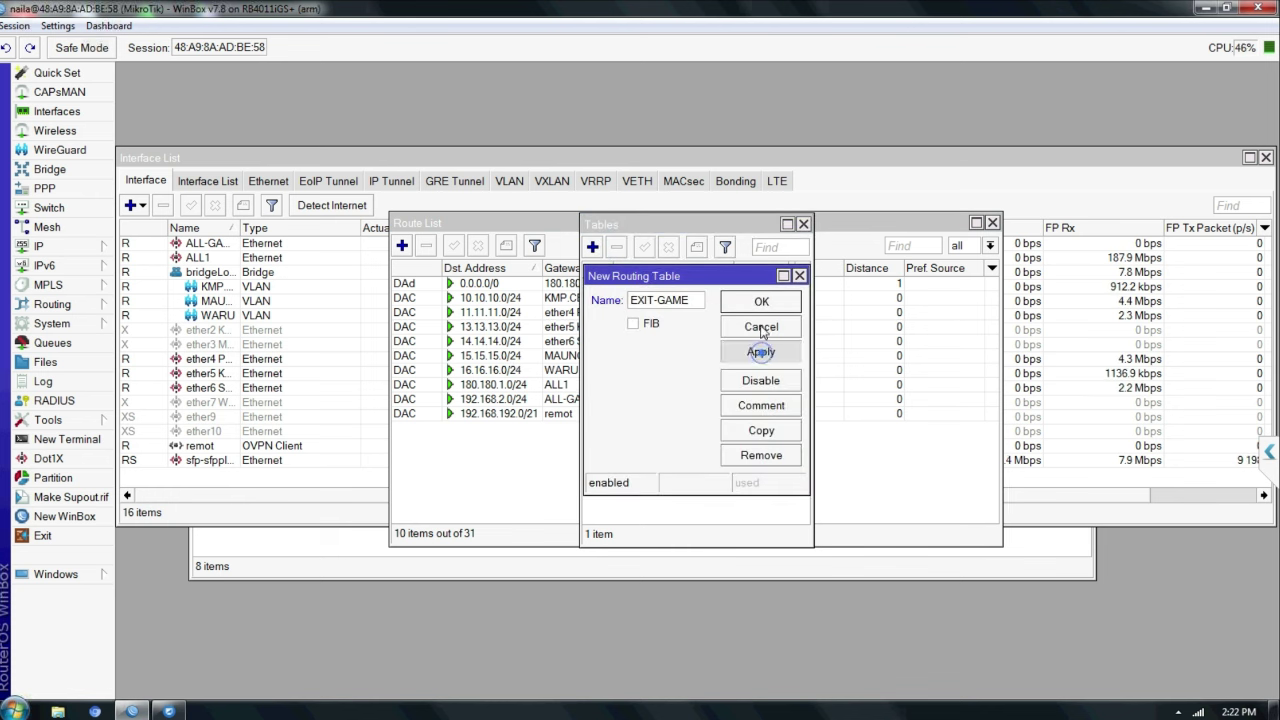
{"action": "left_click", "coordinate": [762, 302]}
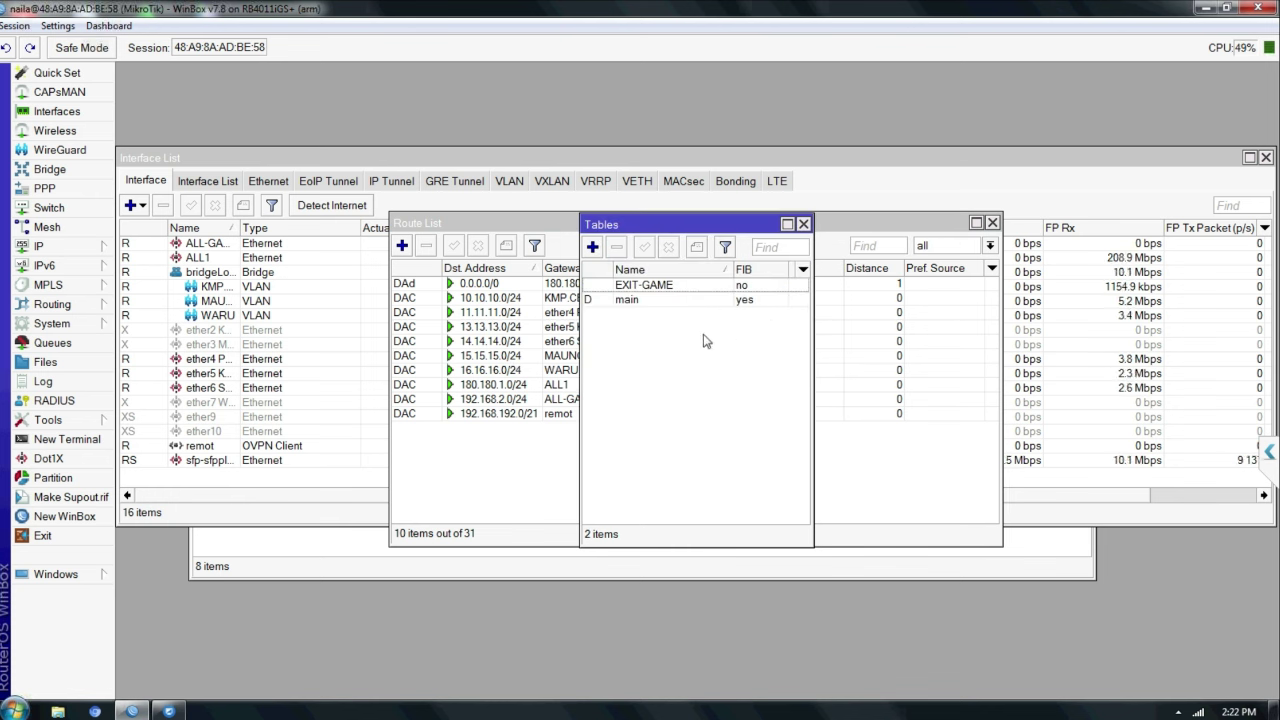
{"action": "left_click", "coordinate": [710, 285]}
Start a new IP route for destination 0.0.0.0/0 with gateway 192.168.2.1
{"action": "left_click", "coordinate": [88, 245]}
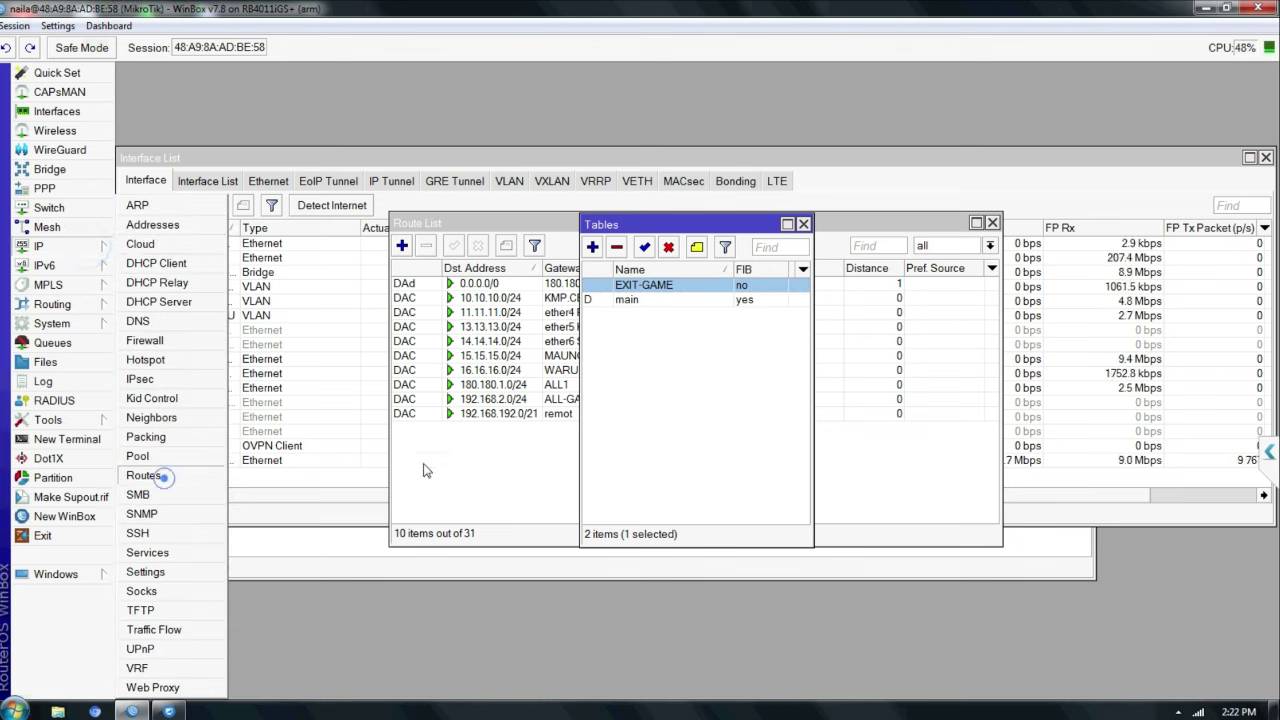
{"action": "left_click", "coordinate": [528, 470]}
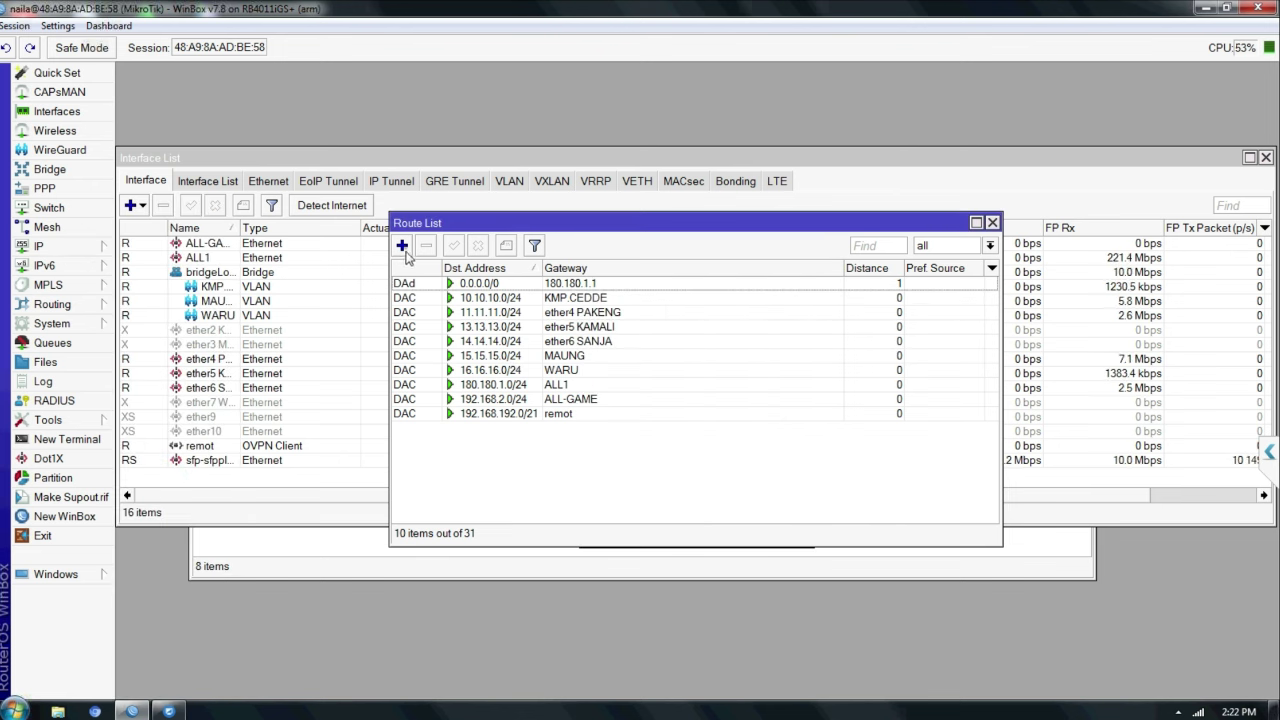
{"action": "left_click", "coordinate": [402, 245]}
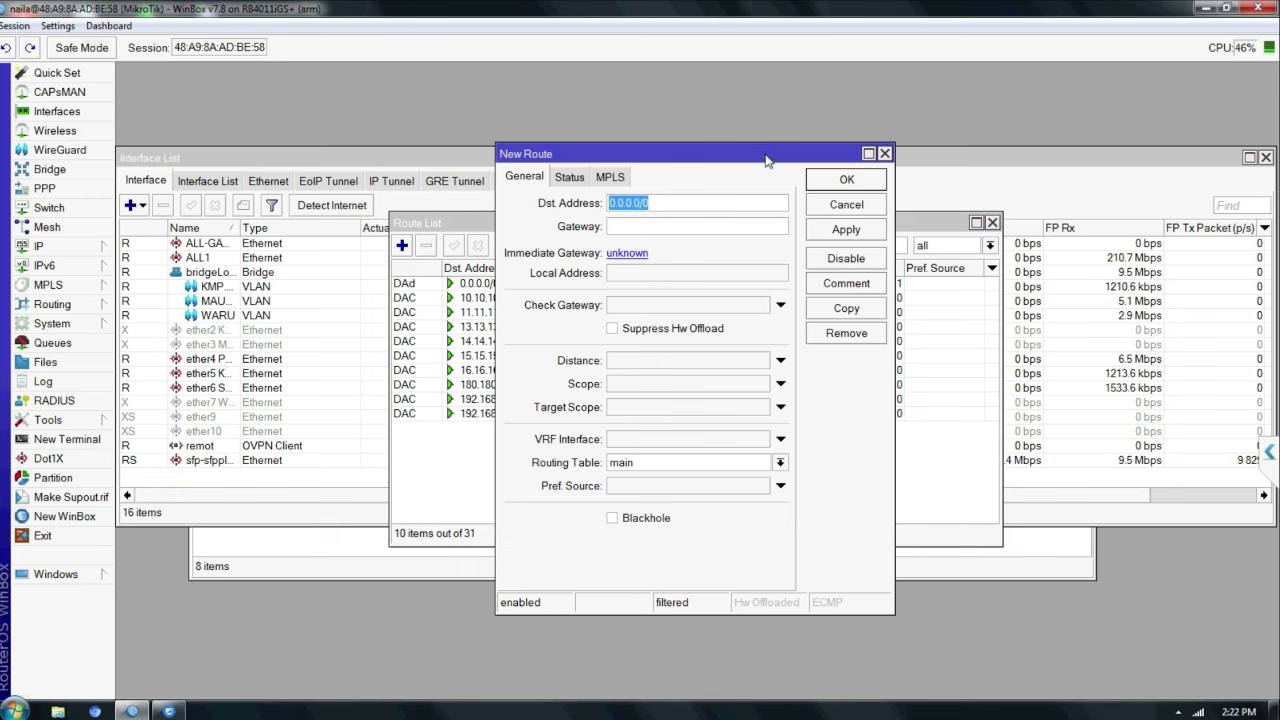
{"action": "left_click", "coordinate": [100, 304]}
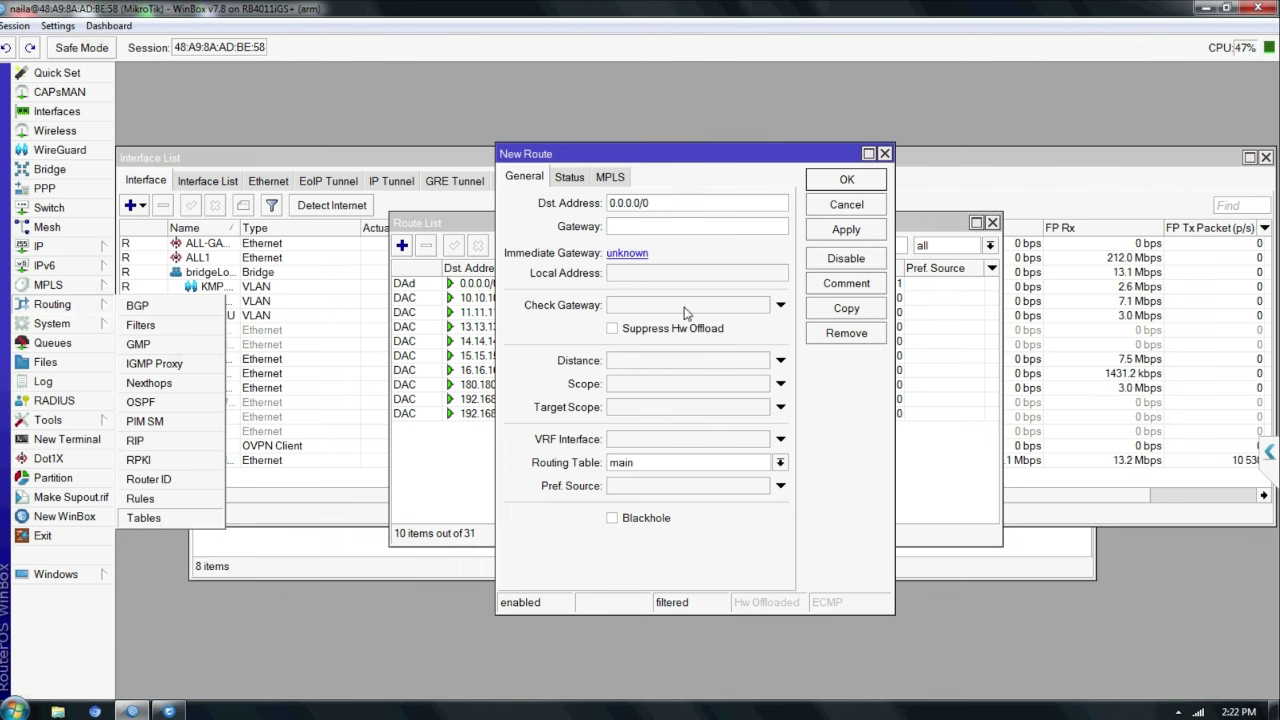
{"action": "left_click", "coordinate": [740, 163]}
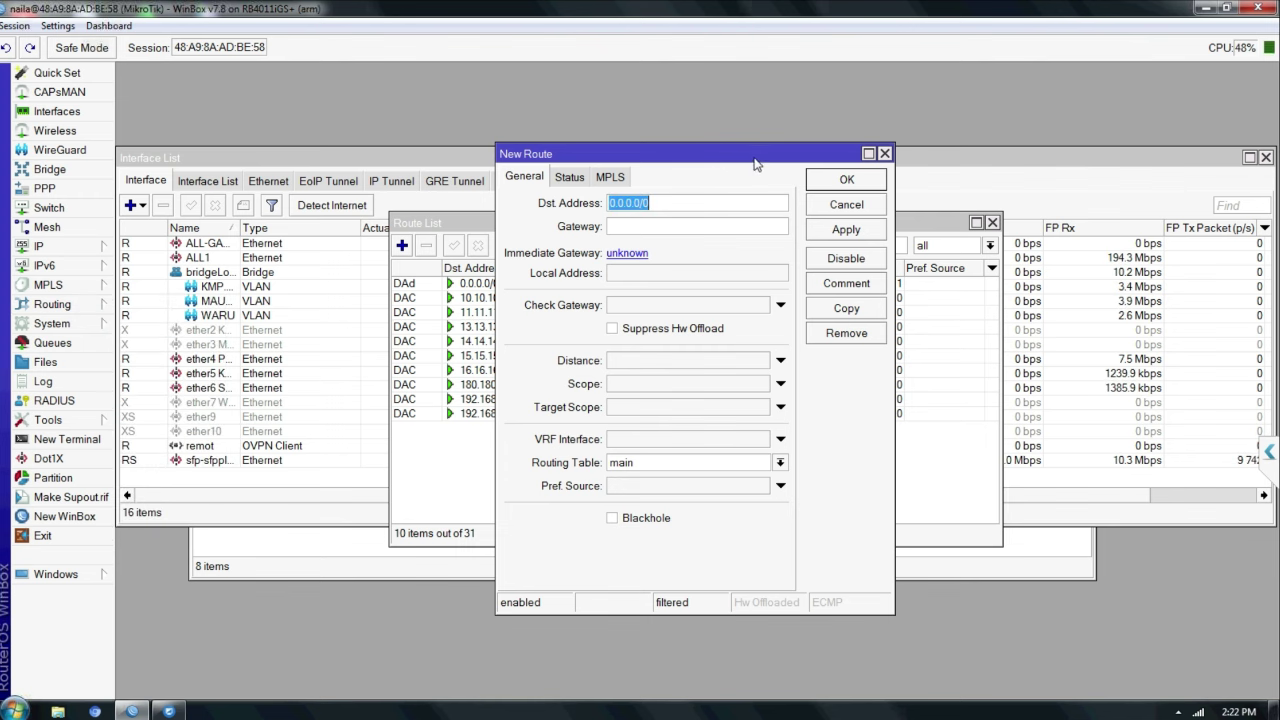
{"action": "left_click_drag", "start_coordinate": [754, 158], "coordinate": [951, 135]}
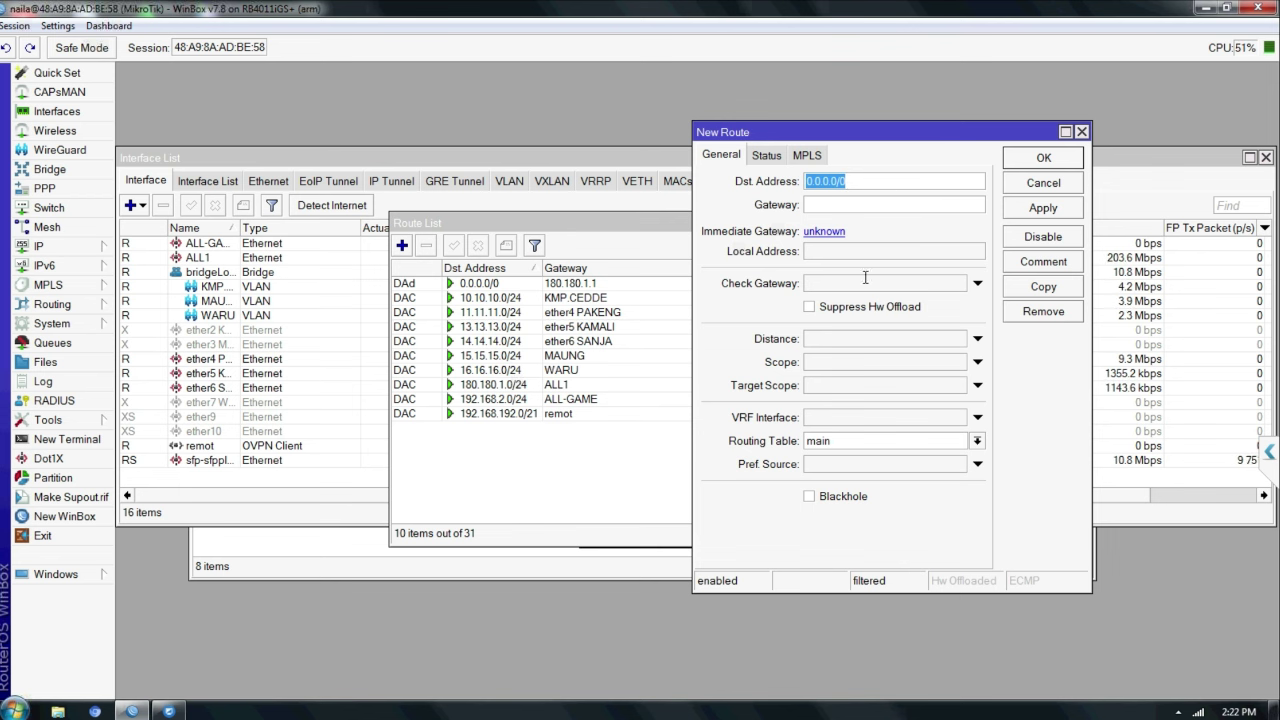
{"action": "left_click", "coordinate": [862, 204]}
{"action": "type", "text": "192.168.2.1"}
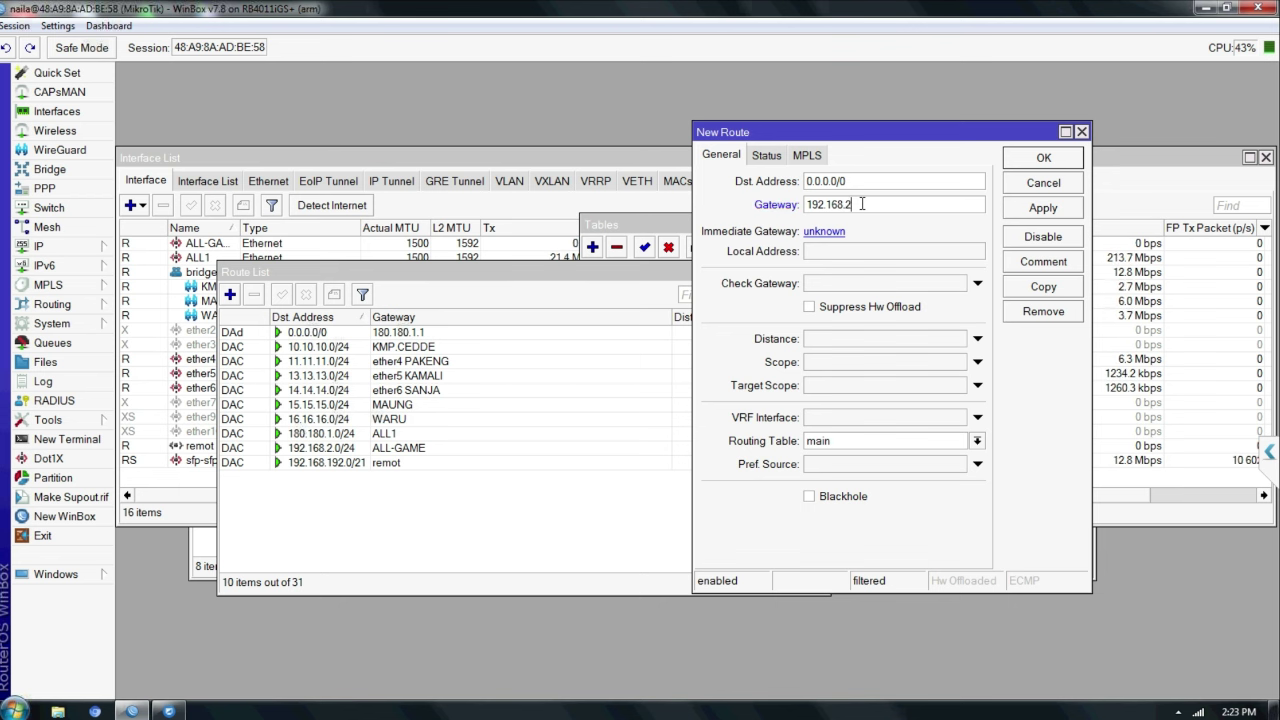
Assign the new route to the EXIT-GAME routing table, save it and close the route and table lists
{"action": "left_click", "coordinate": [978, 444]}
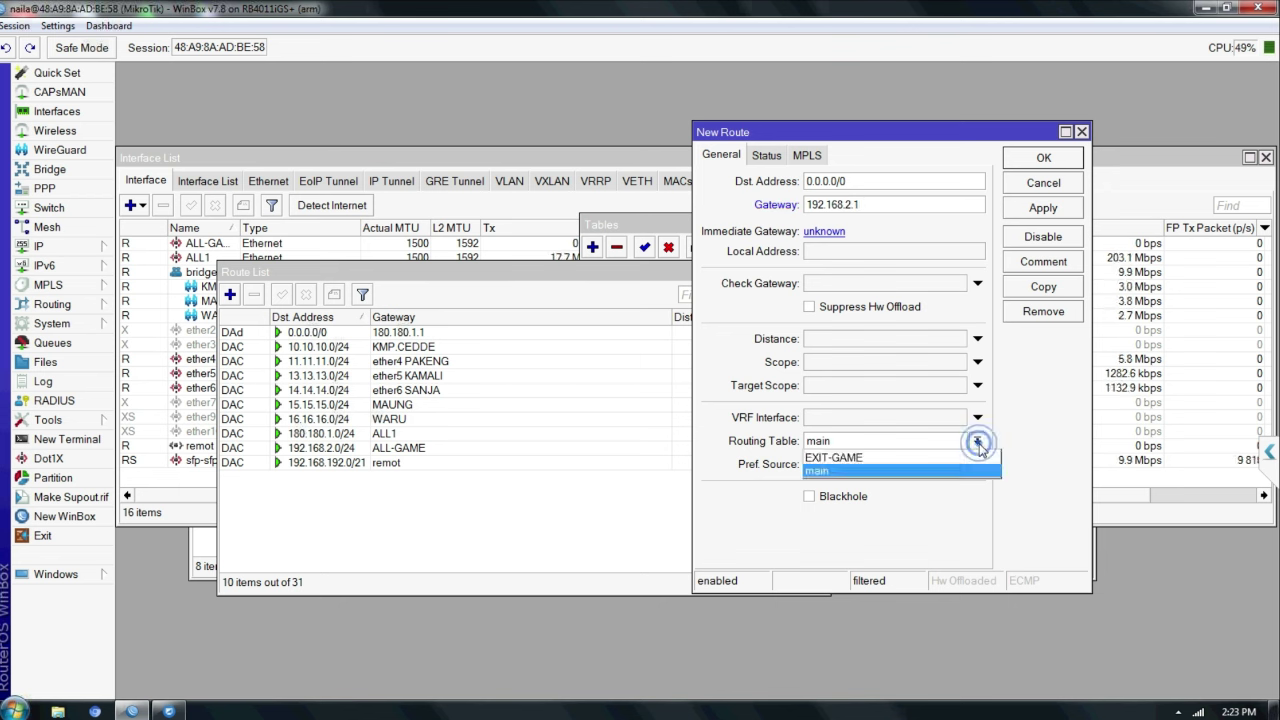
{"action": "left_click", "coordinate": [912, 457]}
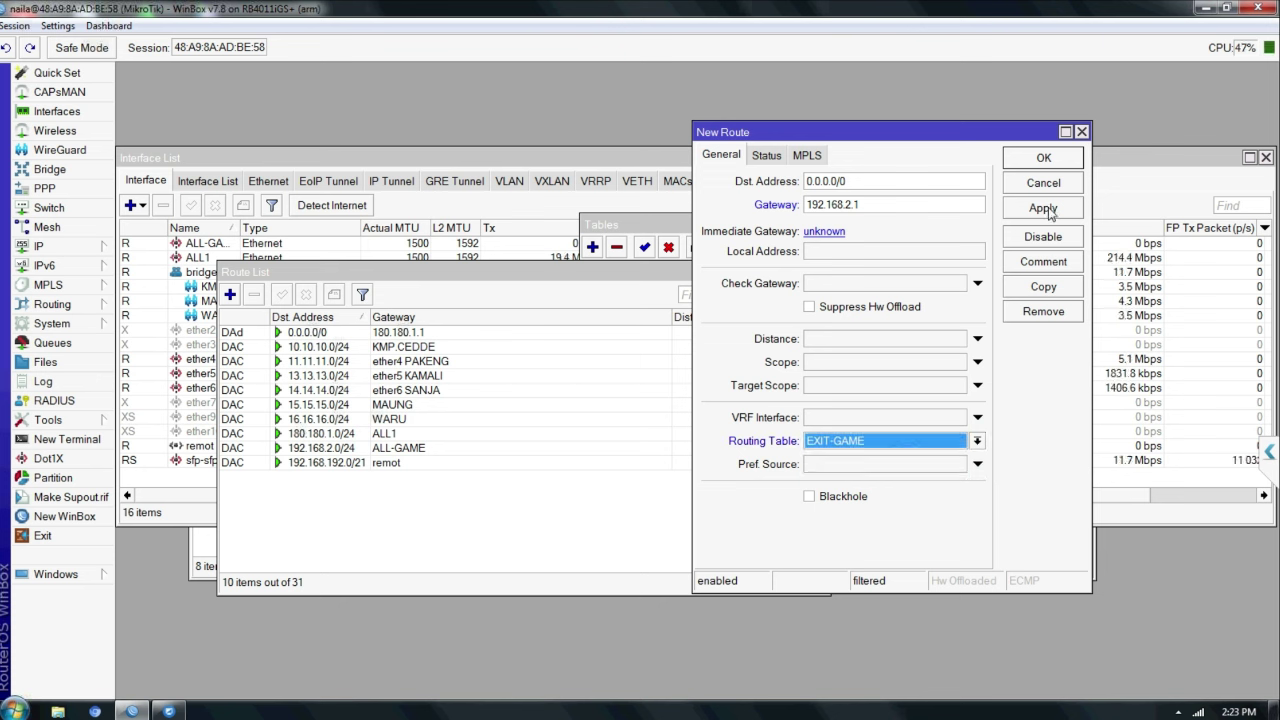
{"action": "left_click", "coordinate": [1051, 212]}
{"action": "left_click", "coordinate": [1043, 207]}
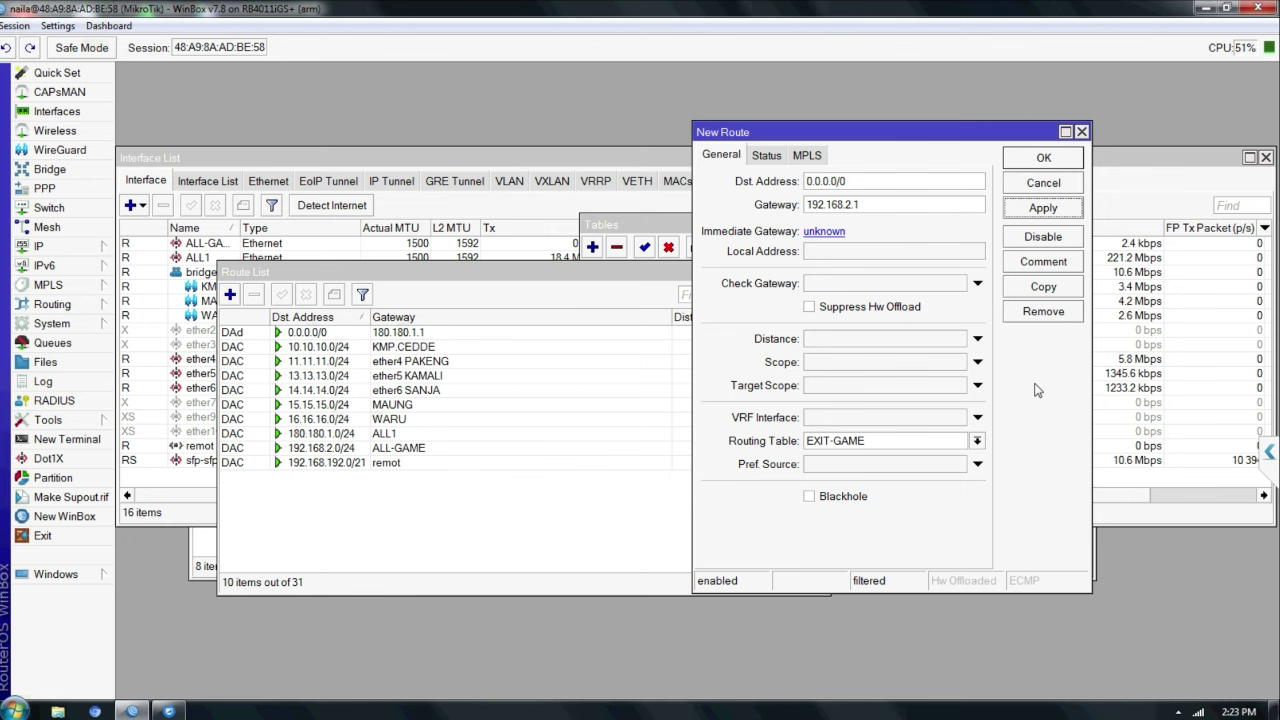
{"action": "left_click", "coordinate": [1048, 207]}
{"action": "left_click", "coordinate": [712, 350]}
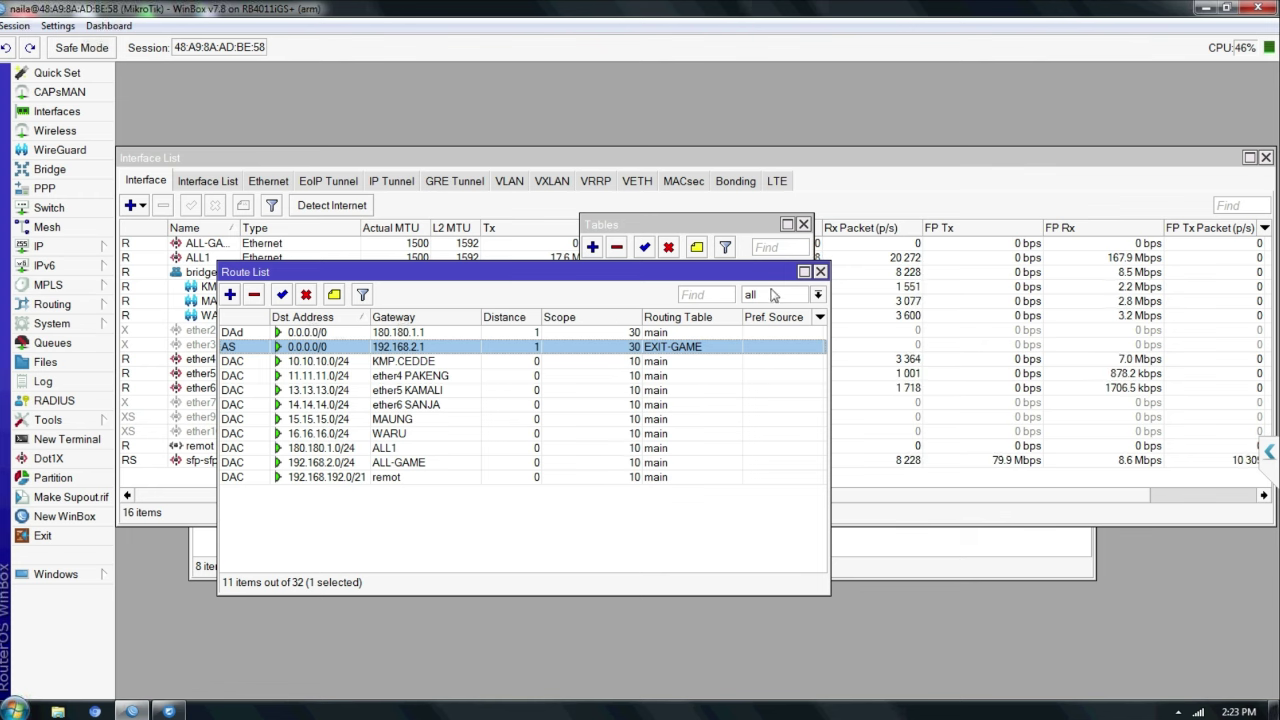
{"action": "left_click", "coordinate": [820, 272]}
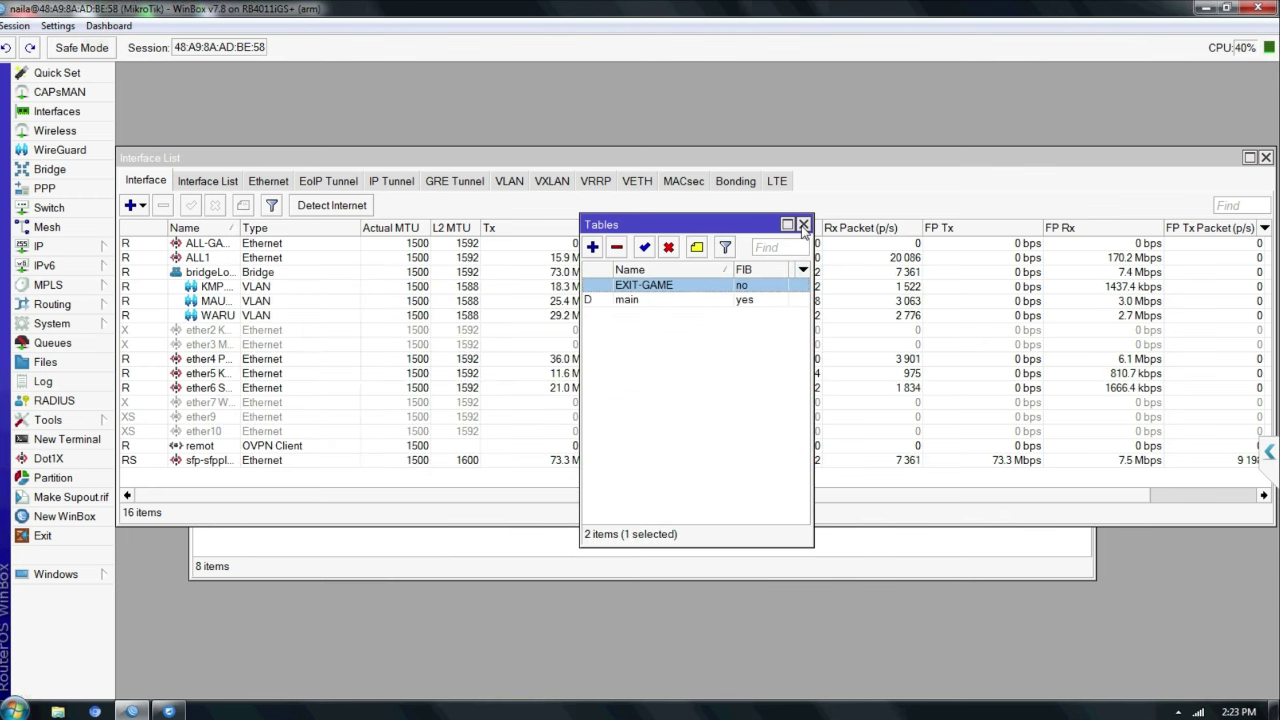
{"action": "left_click", "coordinate": [803, 223]}
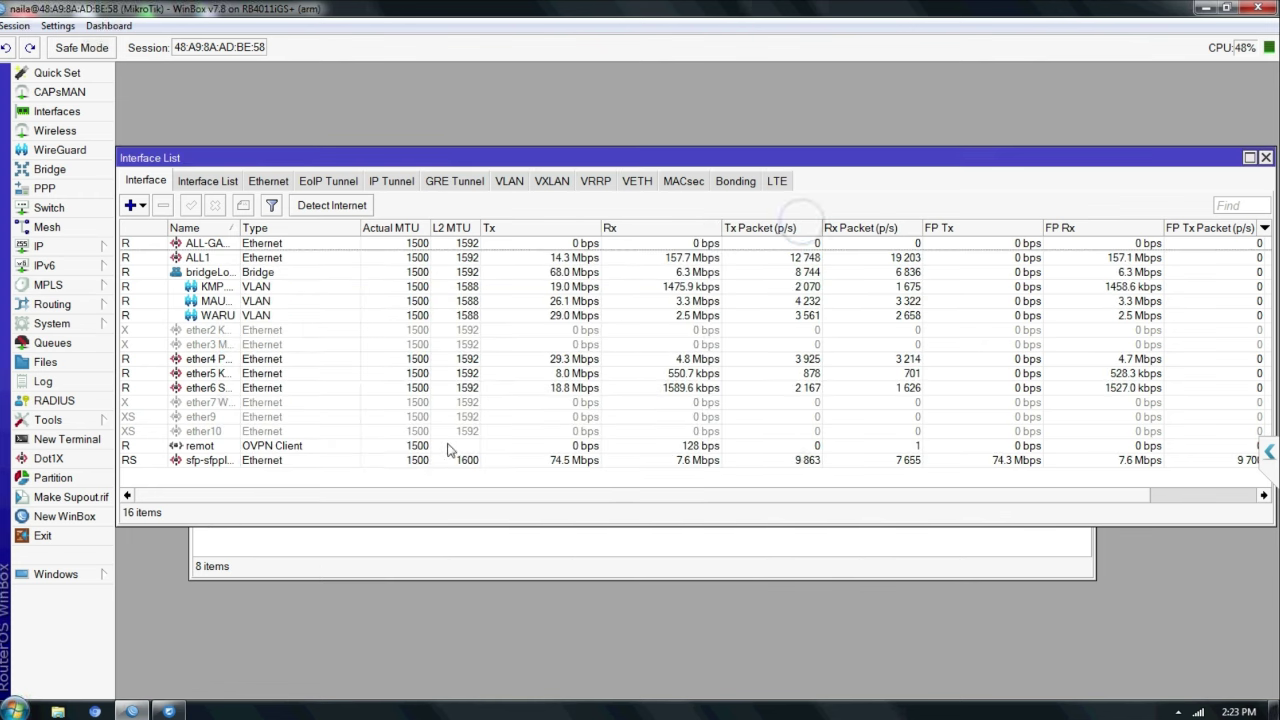
Through the terminal, add prerouting mark-connection mangle rules for MOBILE LEGEND (ML), FREE FIRE (FF) and PUBG ports with new connection mark KONEKSI-GAME
{"action": "left_click", "coordinate": [78, 243]}
{"action": "left_click", "coordinate": [165, 340]}
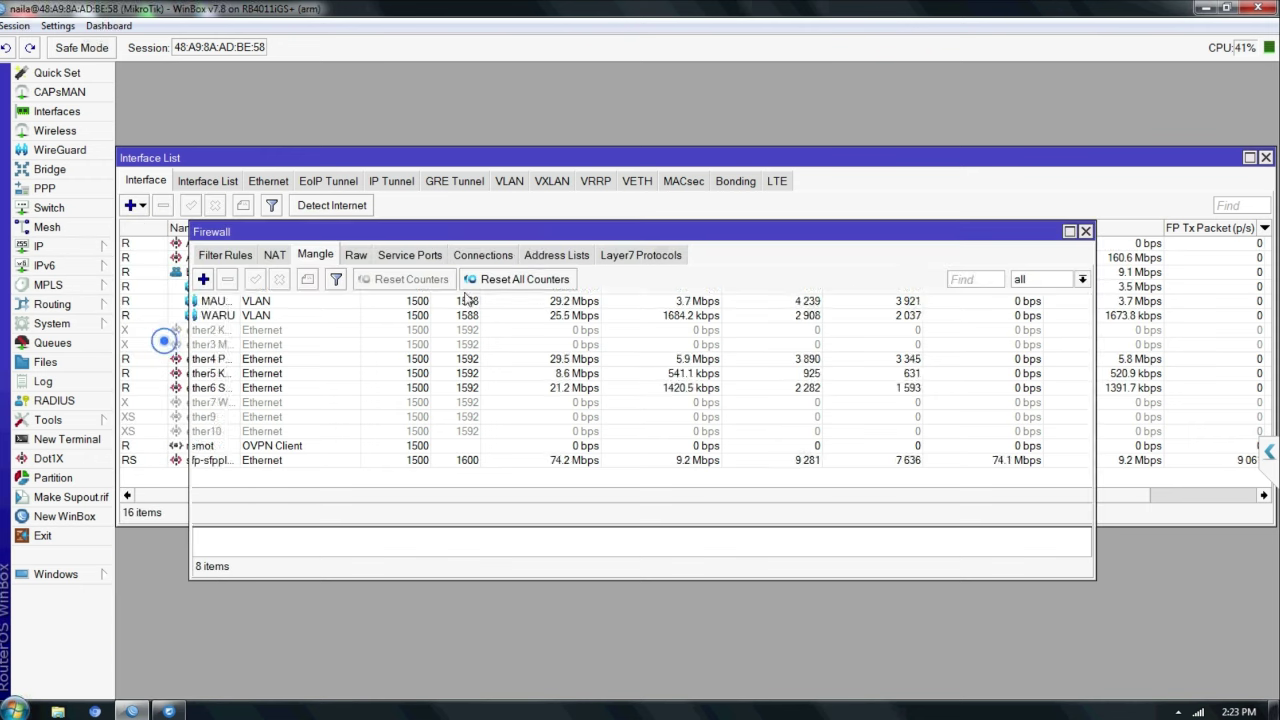
{"action": "double_click", "coordinate": [533, 233]}
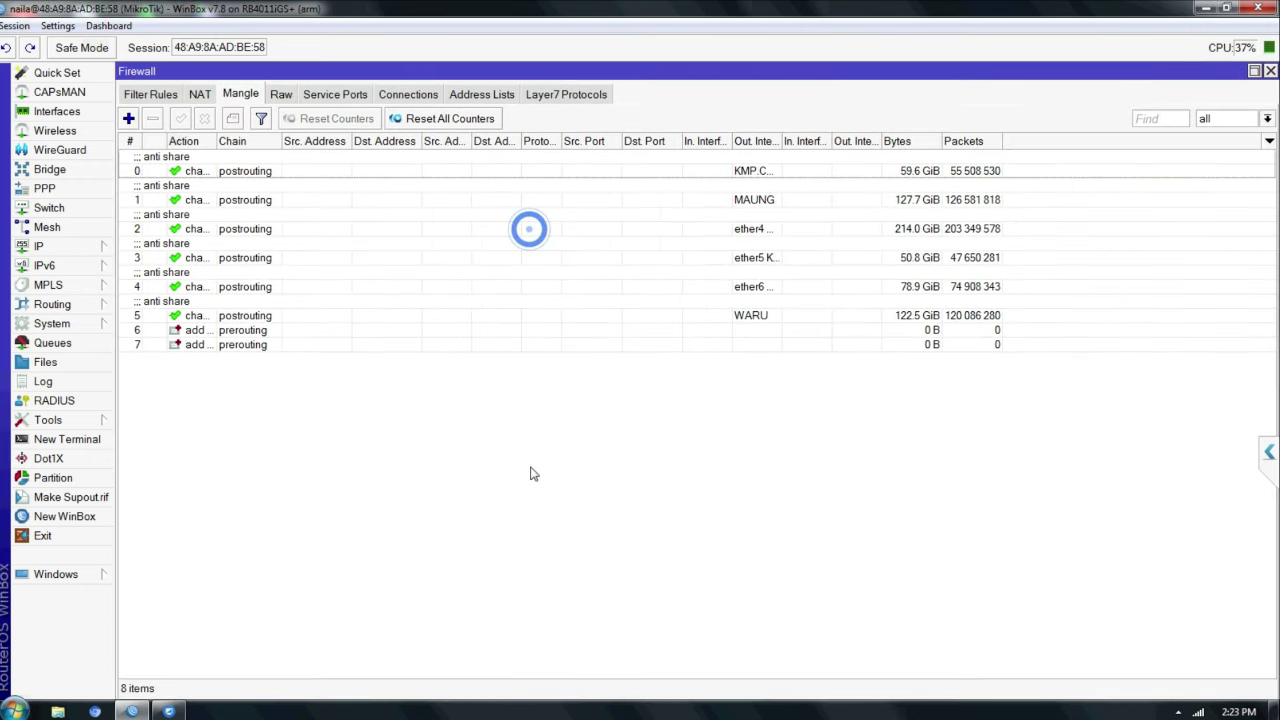
{"action": "left_click", "coordinate": [463, 434]}
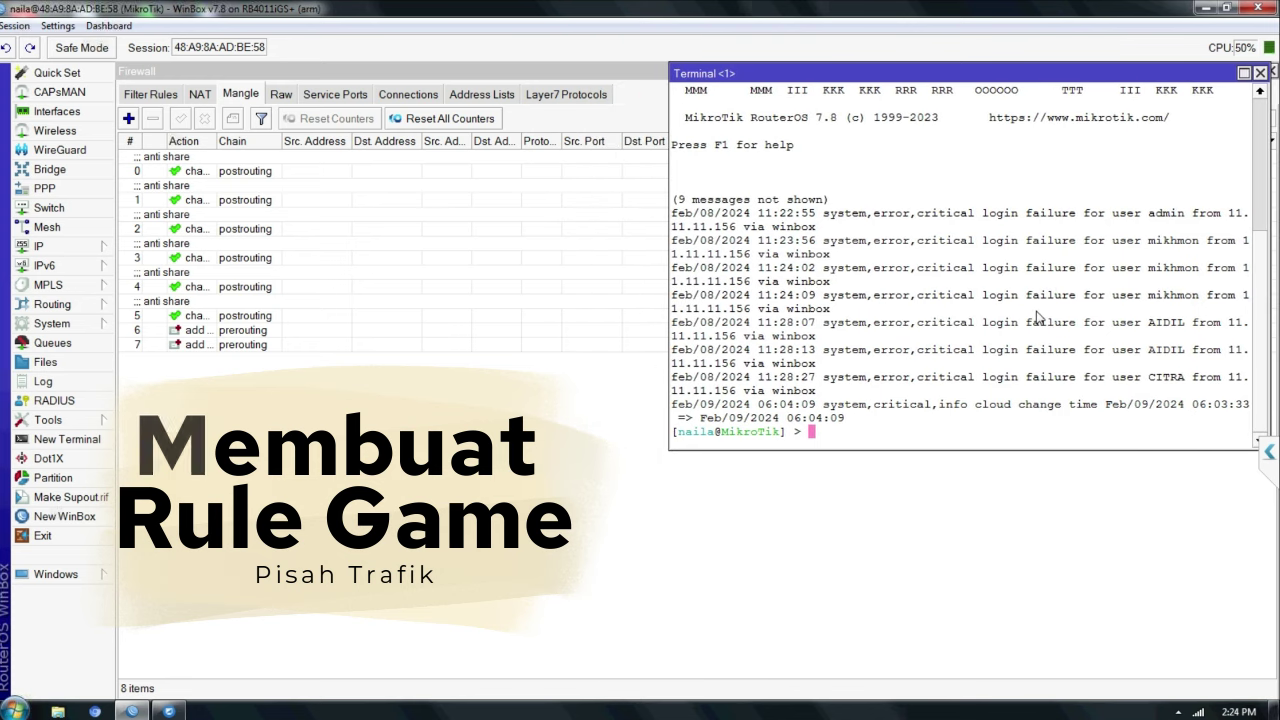
{"action": "type", "text": "/ip firewall mangle add action=mark-connection chain=prerouting comment=\"MOBILE LEGEND (ML)\" dst-port=\\ 5000-5221,5224-5227,5229-5241,5243-5508,5551-5559,5601-5700,9001,9443 new-connection-mark=KONEKSI-GAME \\ passthrough=yes protocol=tcp"}
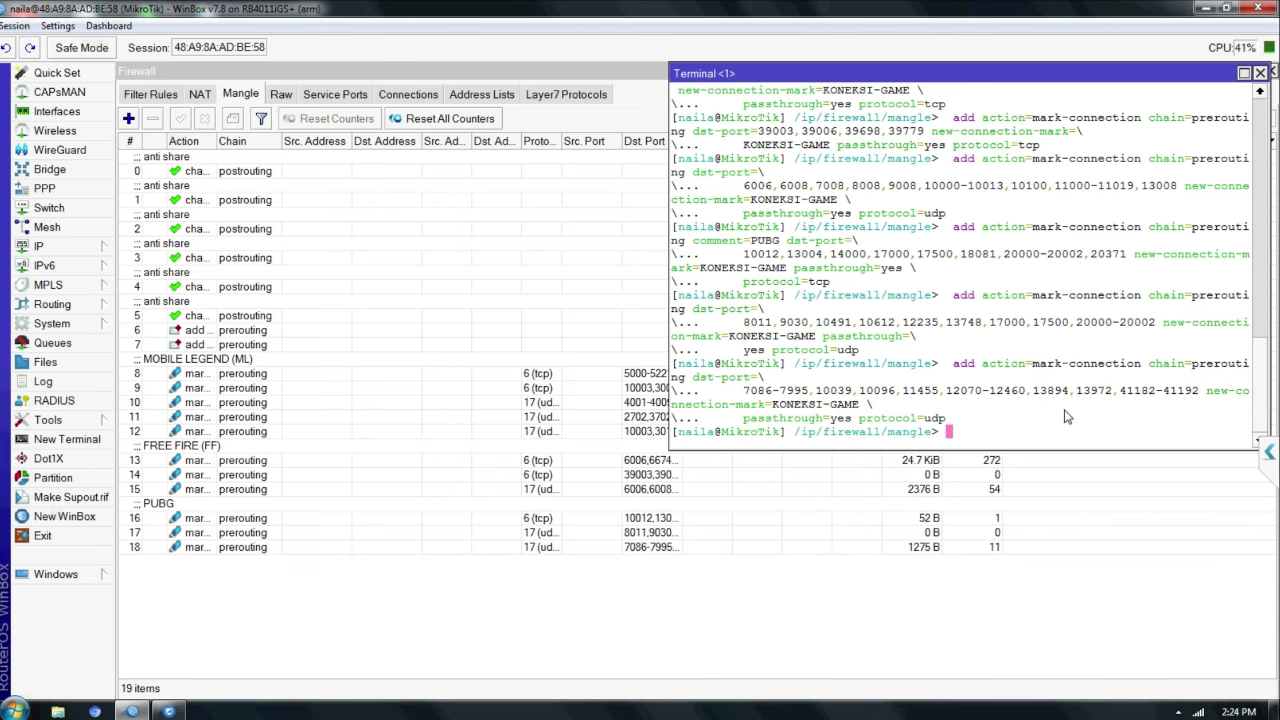
Enable FIB for the EXIT-GAME routing table and return to the firewall mangle rules
{"action": "left_click", "coordinate": [740, 622]}
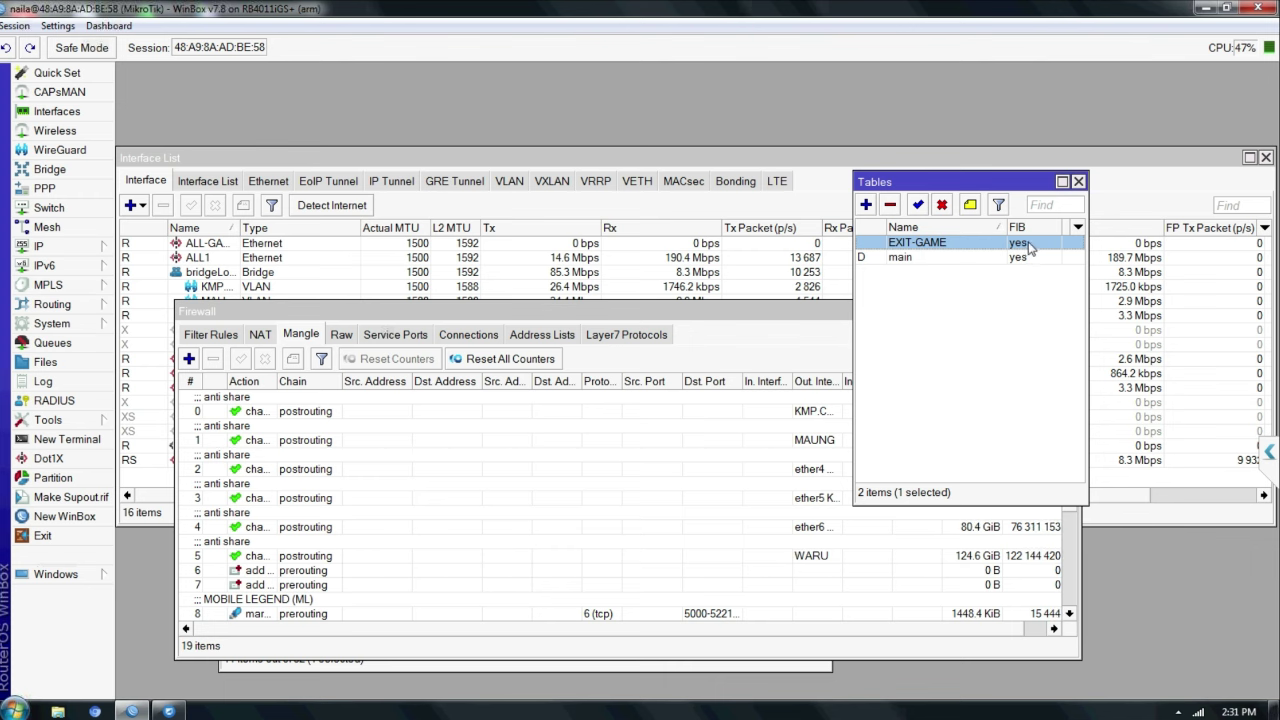
{"action": "left_click", "coordinate": [1078, 182]}
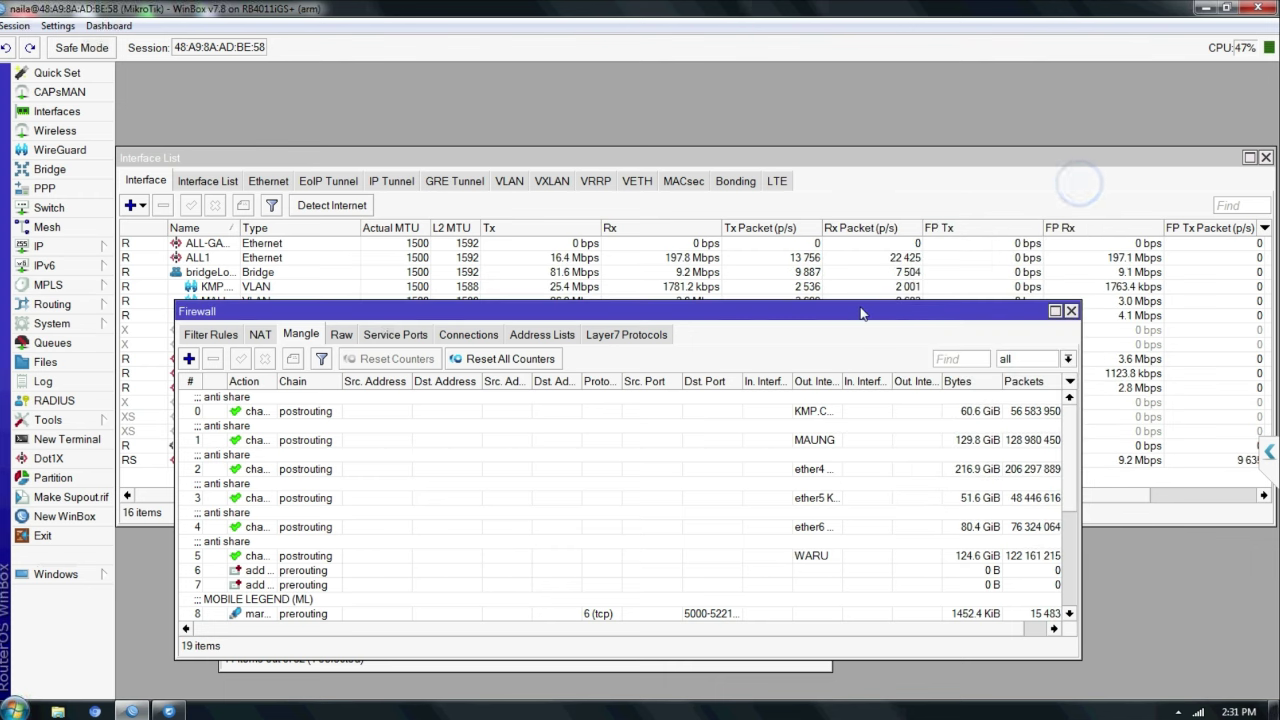
{"action": "double_click", "coordinate": [860, 310]}
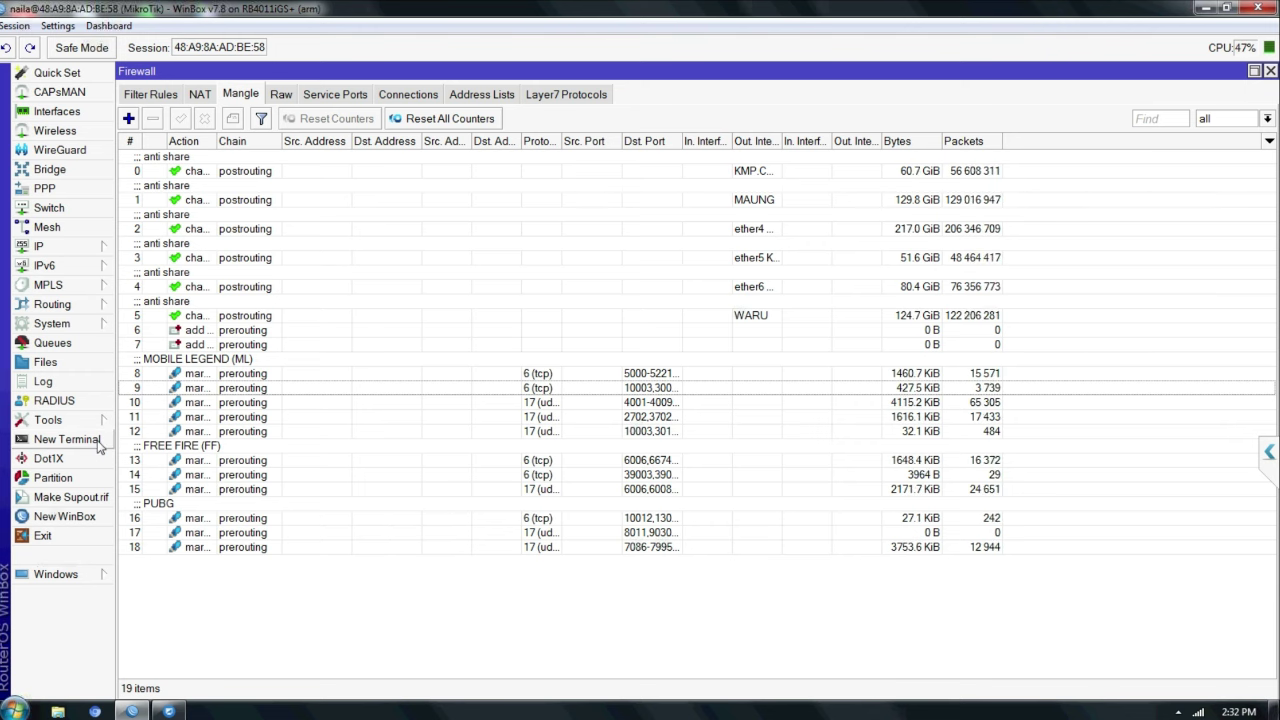
Through the terminal, add a prerouting mark-routing mangle rule "ROUTING GAME ONLINE" for KONEKSI-GAME connections, with routing mark EXIT-GAME, passthrough yes and source address list local
{"action": "left_click", "coordinate": [95, 440]}
{"action": "type", "text": "/ip firewall mangle add action=mark-routing chain=prerouting comment=\"          **** ROUTING GAME ONLINE\" connection-mark=KONEKSI-GAME new-routing-mark=EXIT-GAME passthrough=yes src-address-list=local"}
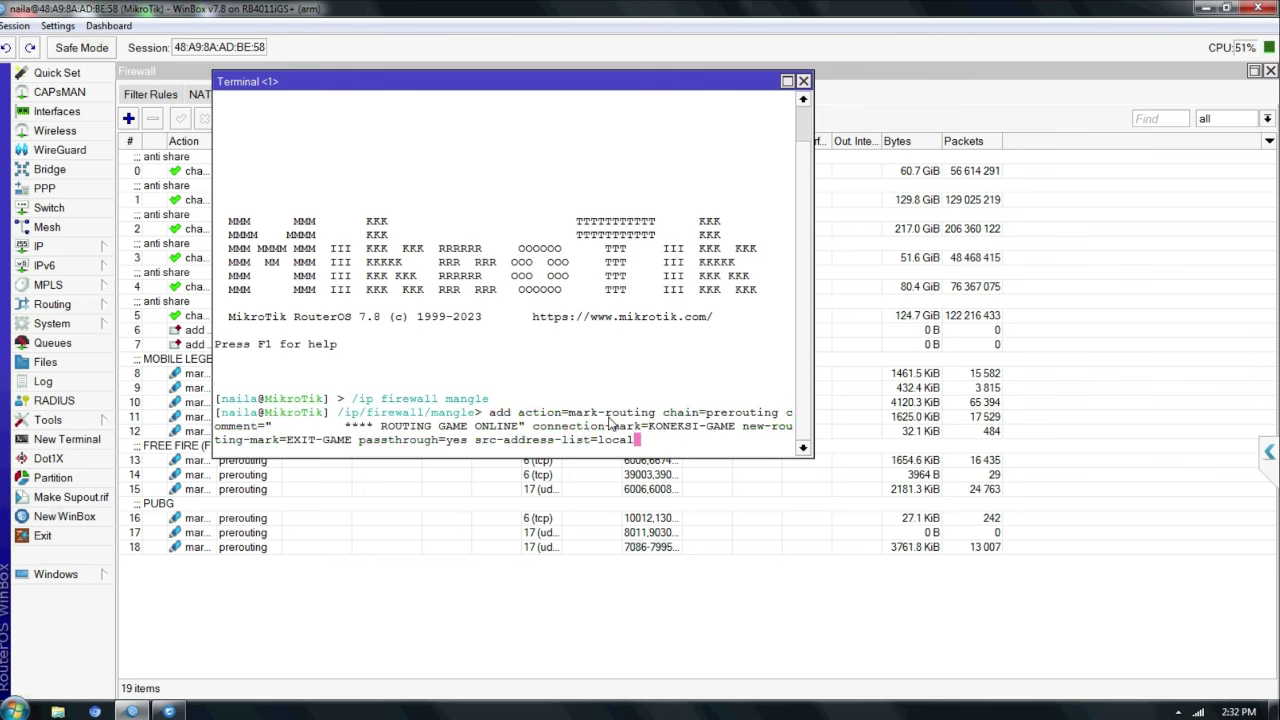
{"action": "key", "text": "Return"}
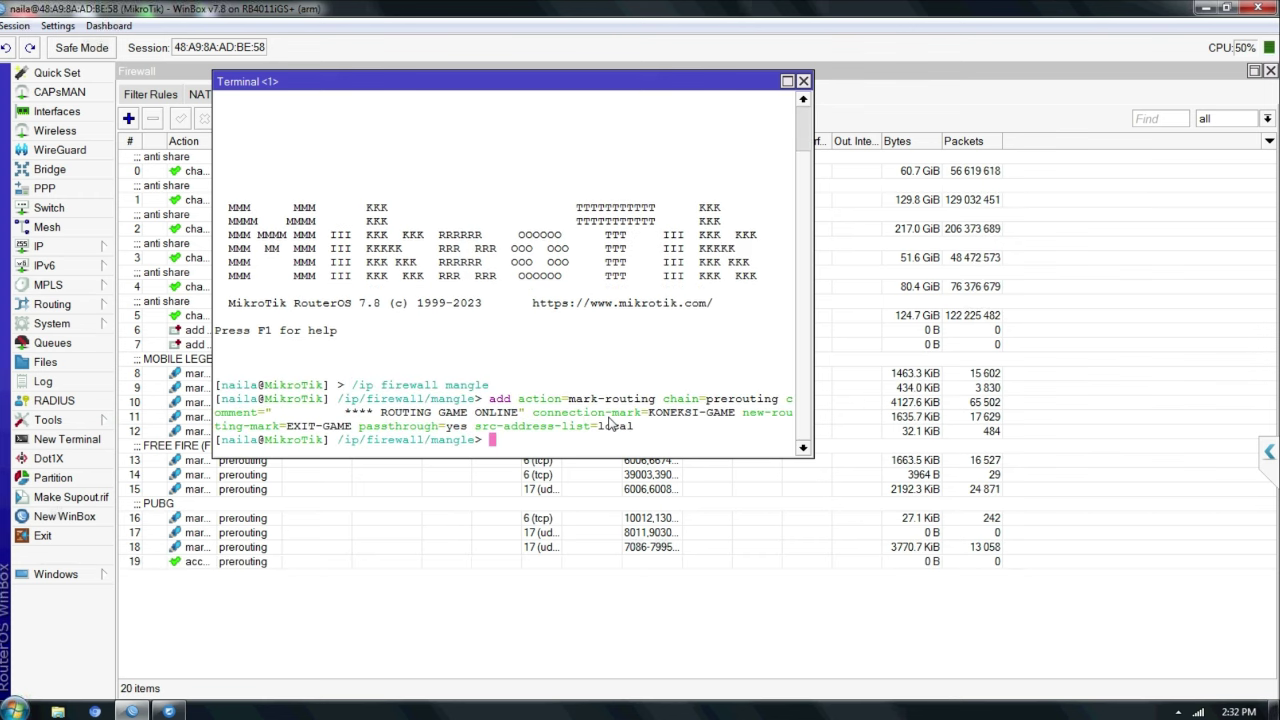
Return to the firewall mangle list and inspect the action of the first MOBILE LEGEND (ML) rule
{"action": "left_click", "coordinate": [566, 630]}
{"action": "left_click", "coordinate": [607, 562]}
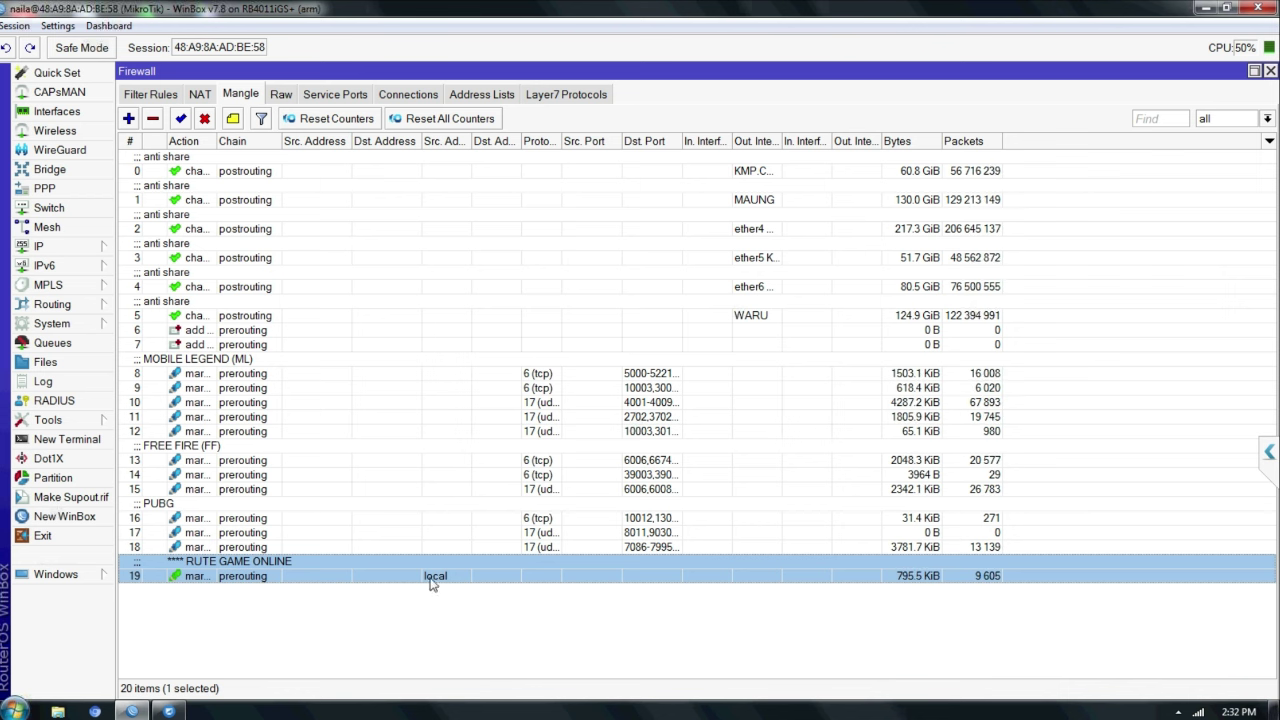
{"action": "left_click", "coordinate": [461, 376]}
{"action": "left_click", "coordinate": [461, 376]}
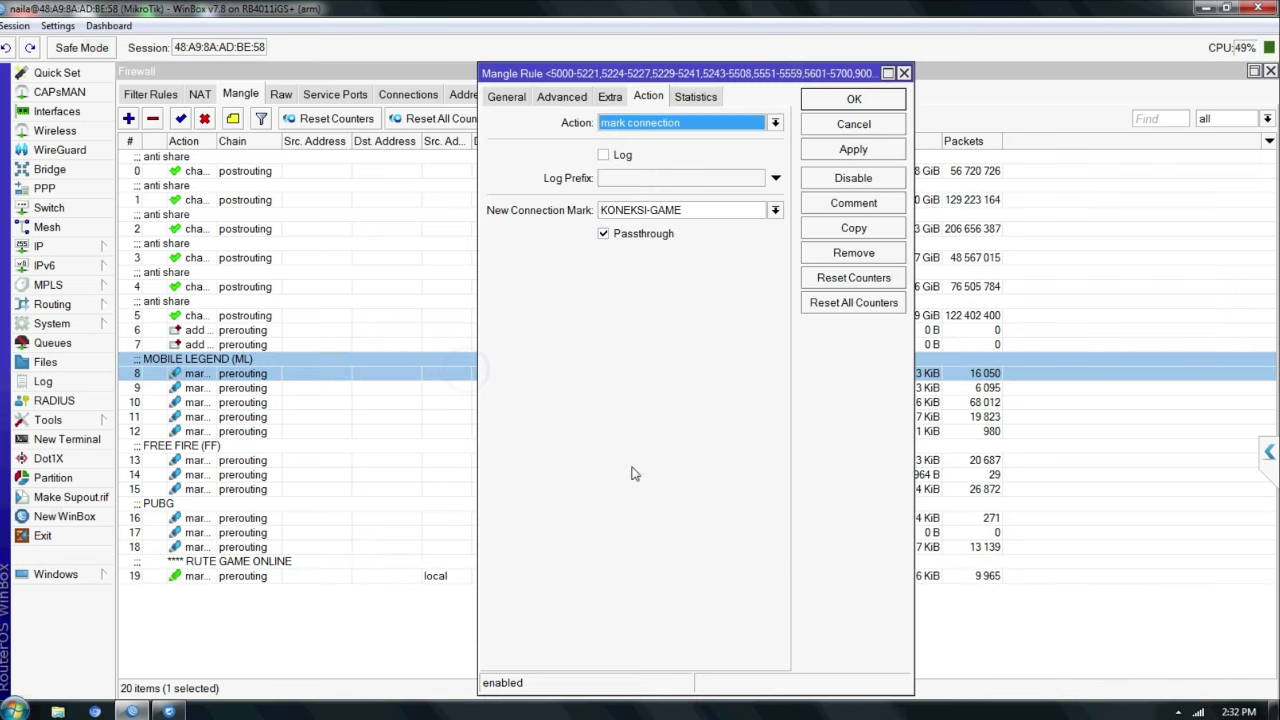
Exclude local destinations from the RUTE GAME ONLINE mangle rule by setting its destination address list to not local, and save it
{"action": "double_click", "coordinate": [441, 576]}
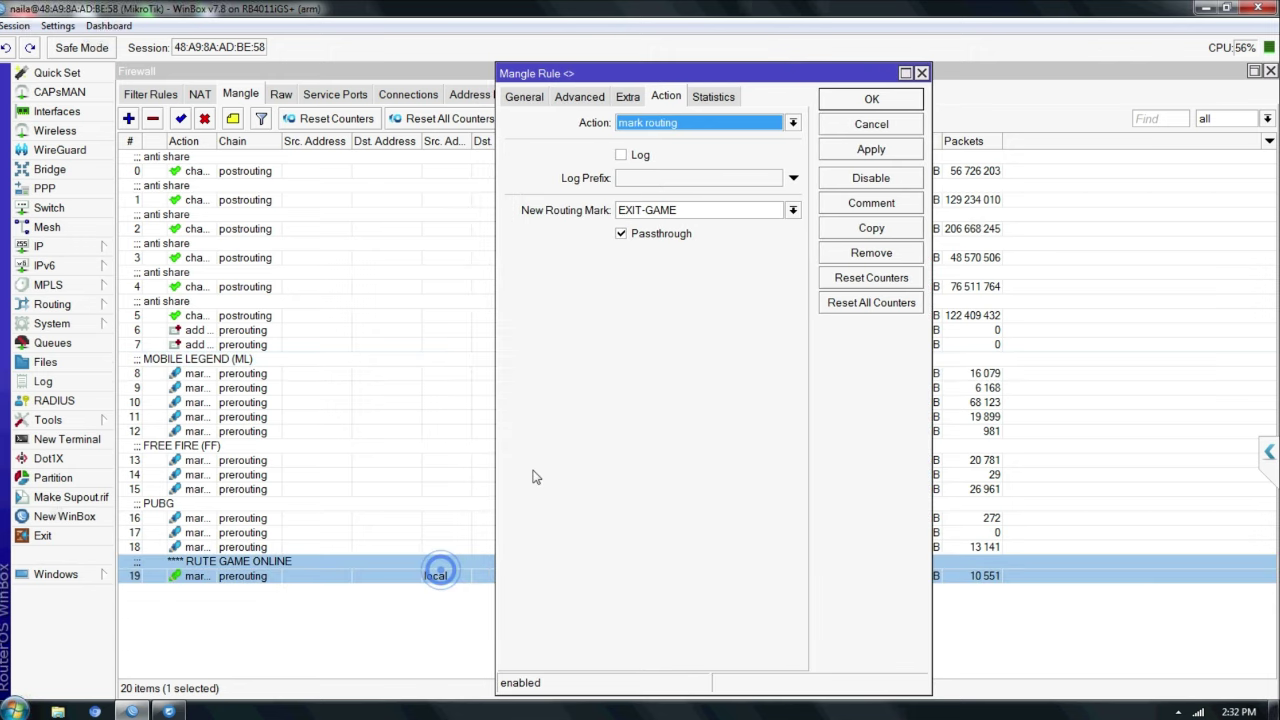
{"action": "left_click", "coordinate": [580, 96]}
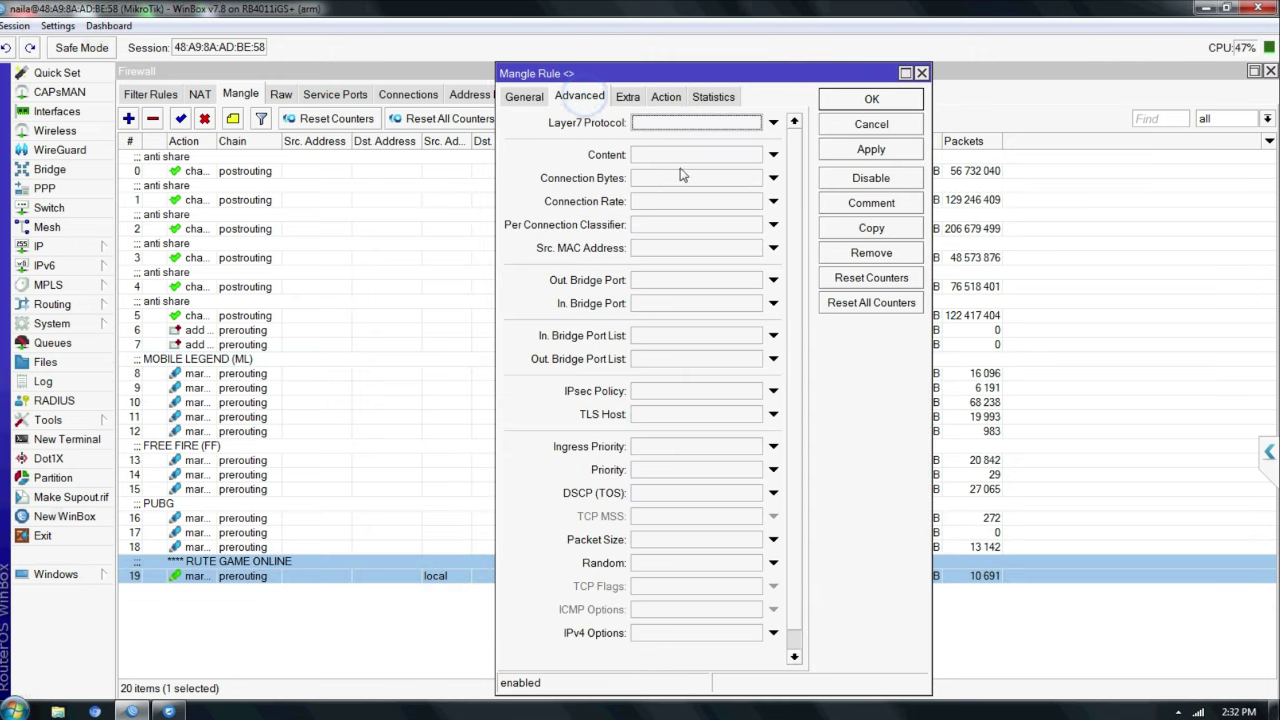
{"action": "left_click", "coordinate": [524, 96]}
{"action": "left_click", "coordinate": [791, 215]}
{"action": "left_click", "coordinate": [653, 243]}
{"action": "left_click", "coordinate": [621, 216]}
{"action": "key", "text": "Return"}
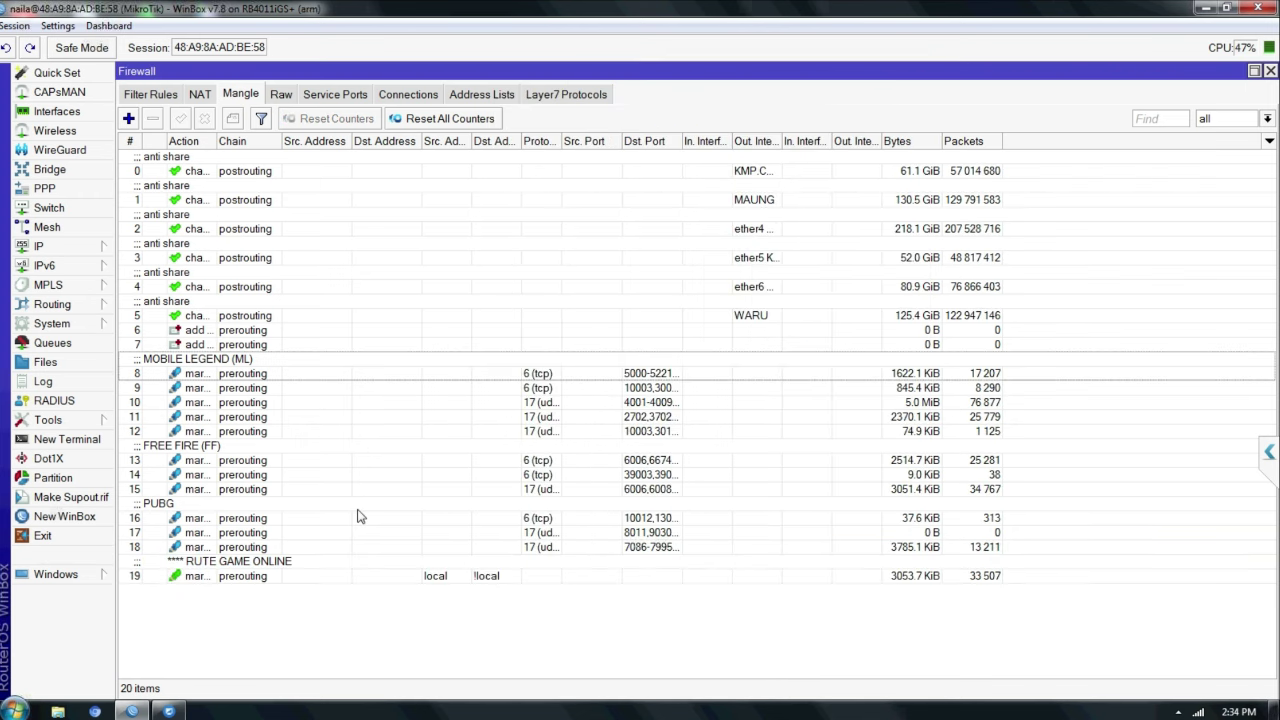
Through the terminal, try to add a prerouting mark-routing rule "Trafik Ping" for icmp from list local, with routing mark Ping_ICMP and passthrough no
{"action": "left_click", "coordinate": [82, 439]}
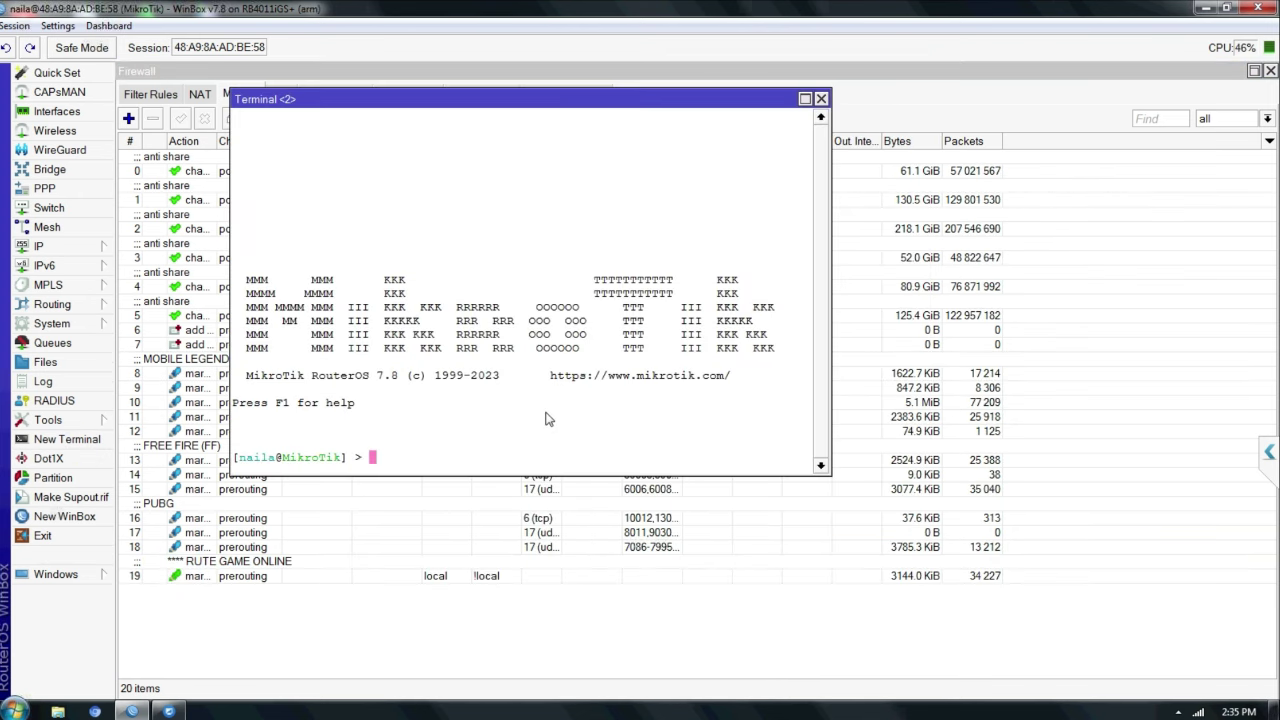
{"action": "type", "text": "/ip firewall mangle add action=mark-routing chain=prerouting comment=\"Trafik Ping\" new-routing-mark=Ping_ICMP passthrough=no protocol=icmp src-address-list=local tcp-flags=\"\""}
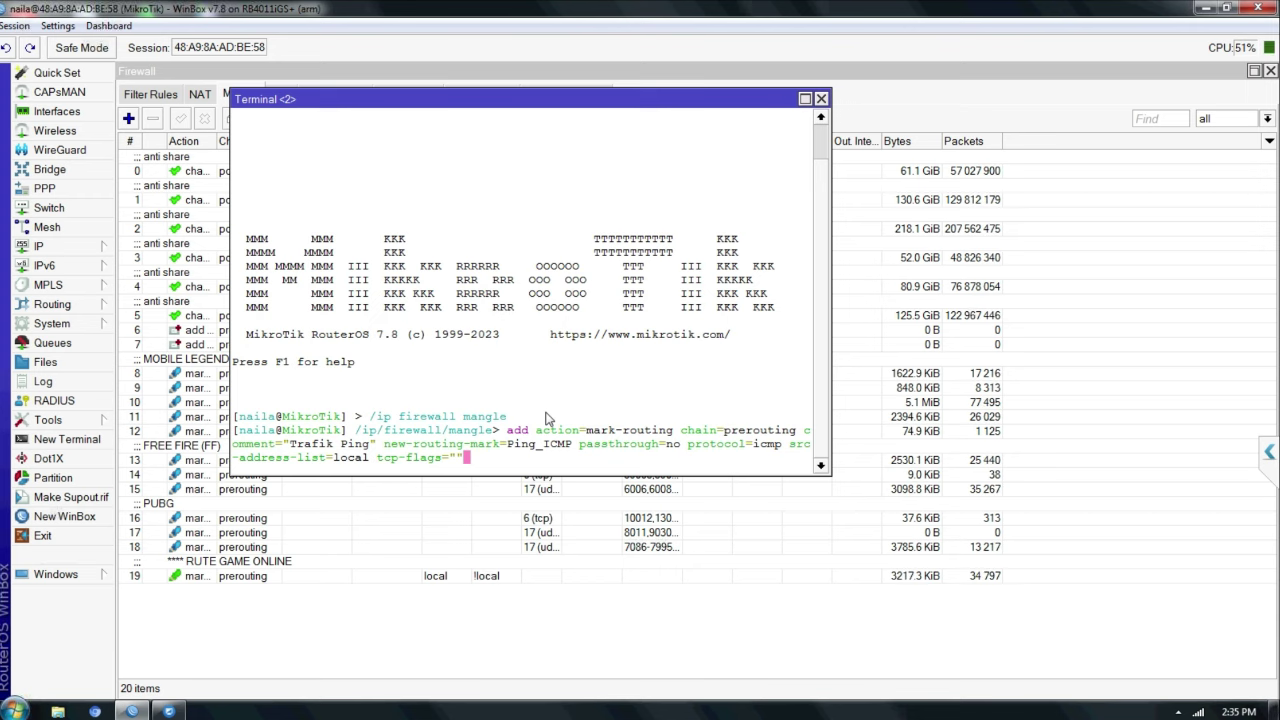
{"action": "key", "text": "Return"}
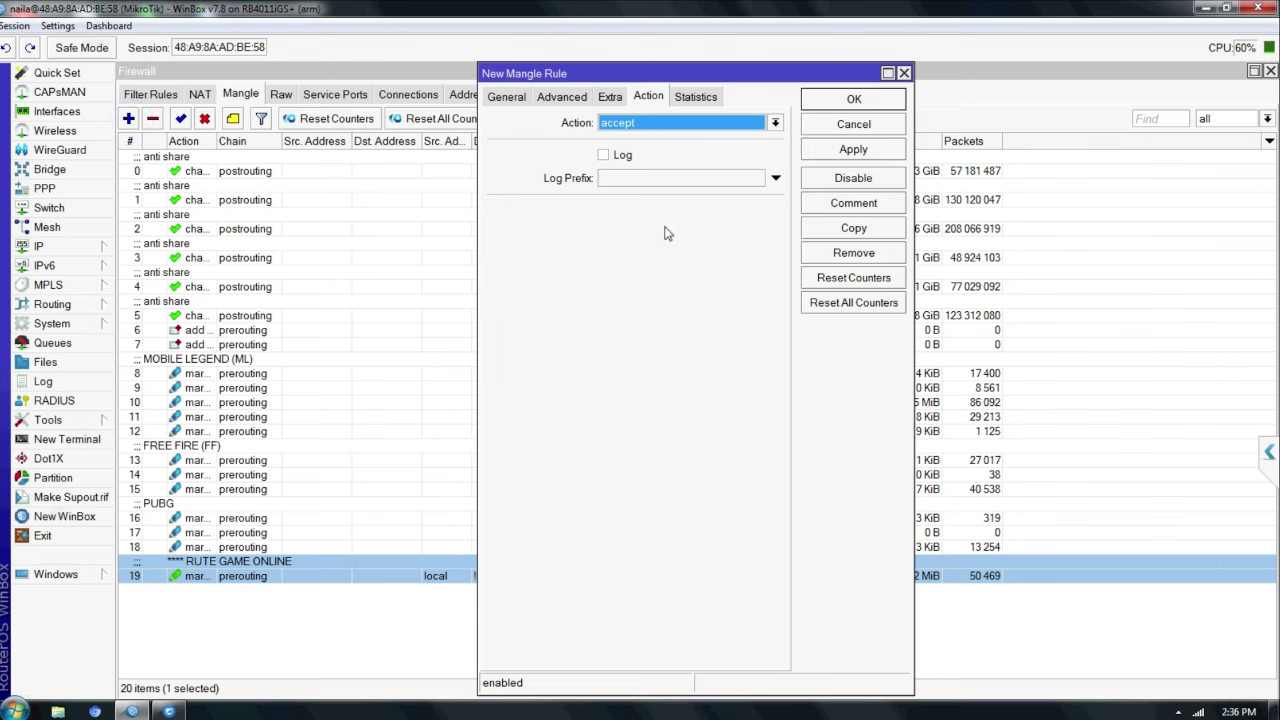
Set the new mangle rule's action to mark routing with new routing mark EXIT-GAME
{"action": "left_click", "coordinate": [704, 124]}
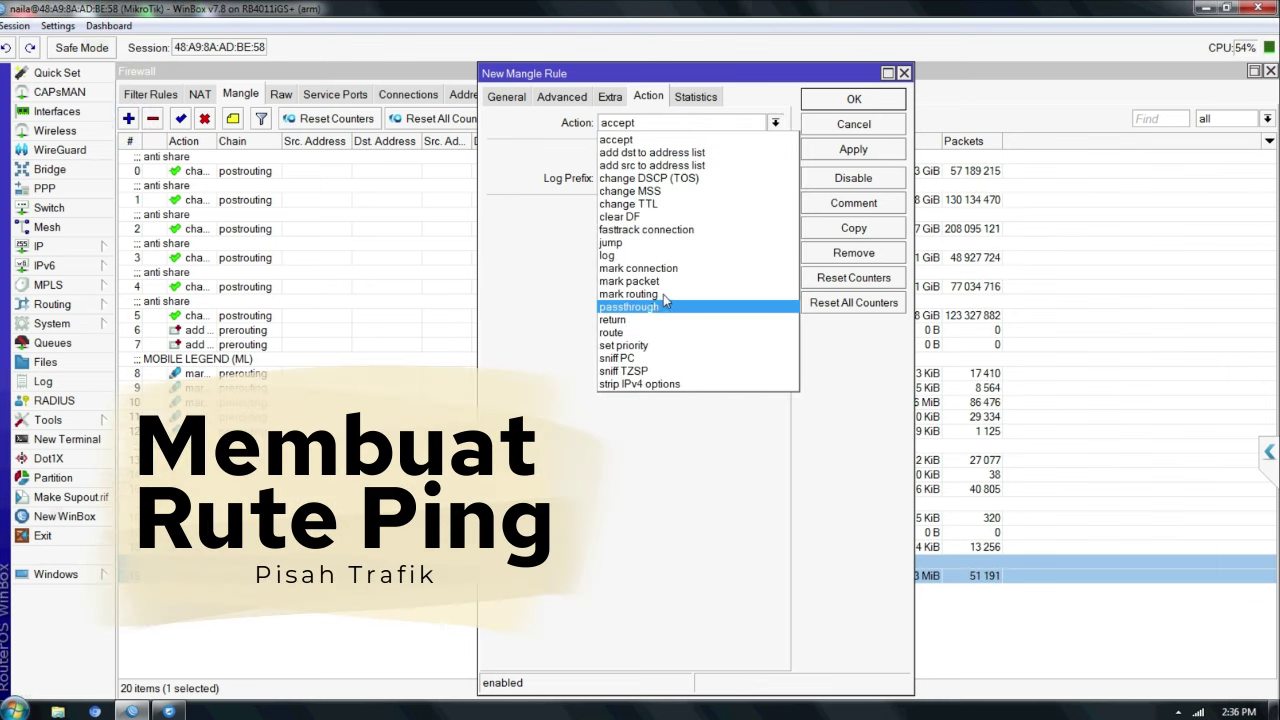
{"action": "left_click", "coordinate": [665, 293]}
{"action": "left_click", "coordinate": [774, 210]}
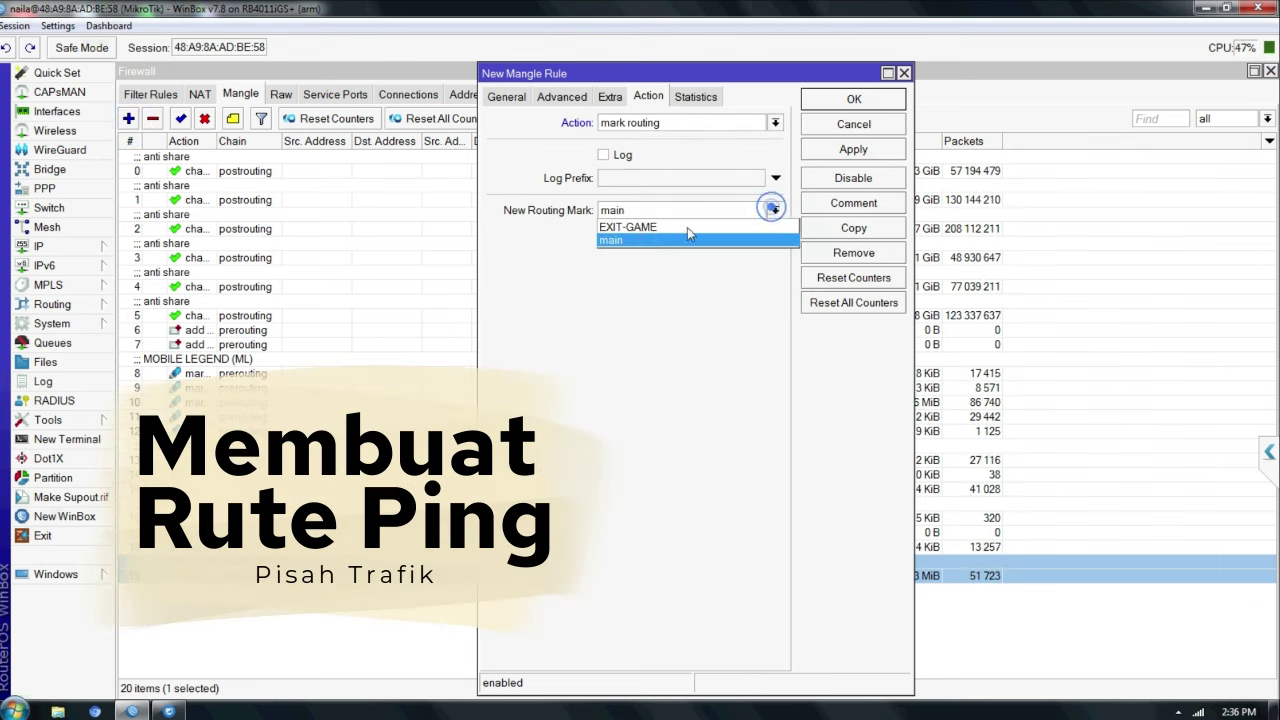
{"action": "left_click", "coordinate": [640, 227]}
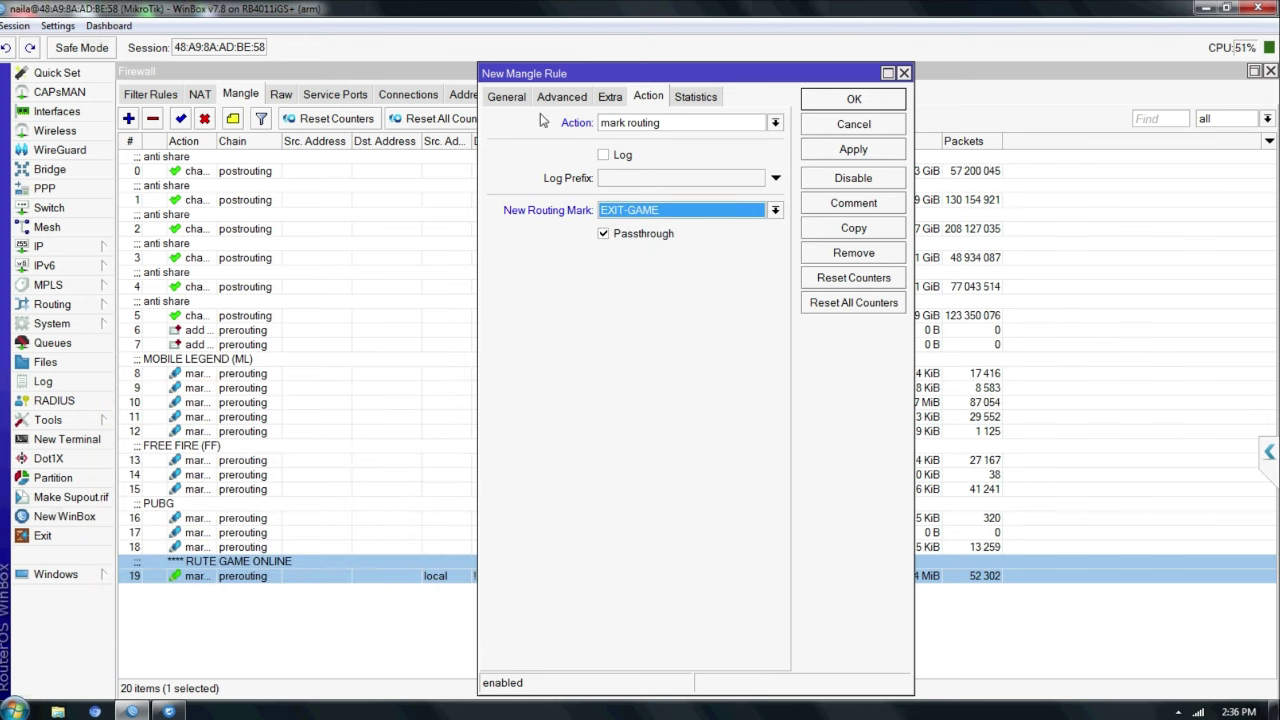
Limit the new prerouting rule to source address list local and protocol icmp, and save it
{"action": "left_click", "coordinate": [562, 97]}
{"action": "left_click", "coordinate": [505, 97]}
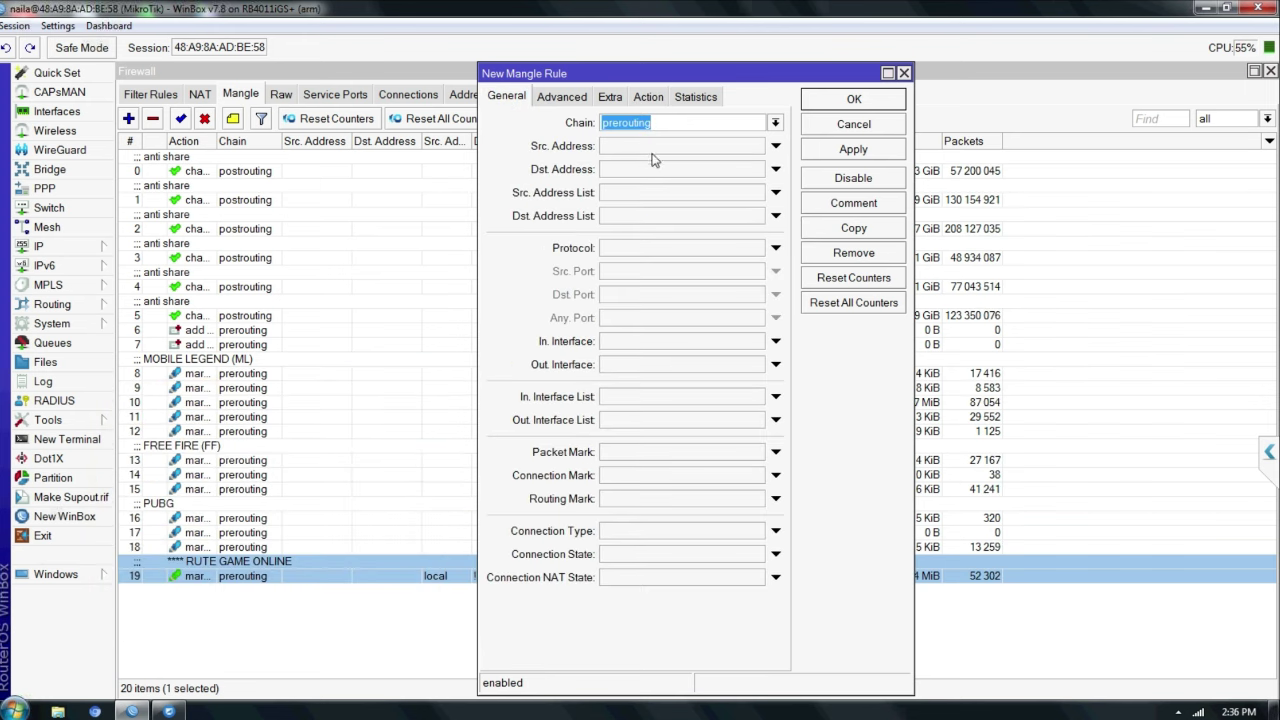
{"action": "left_click", "coordinate": [755, 191]}
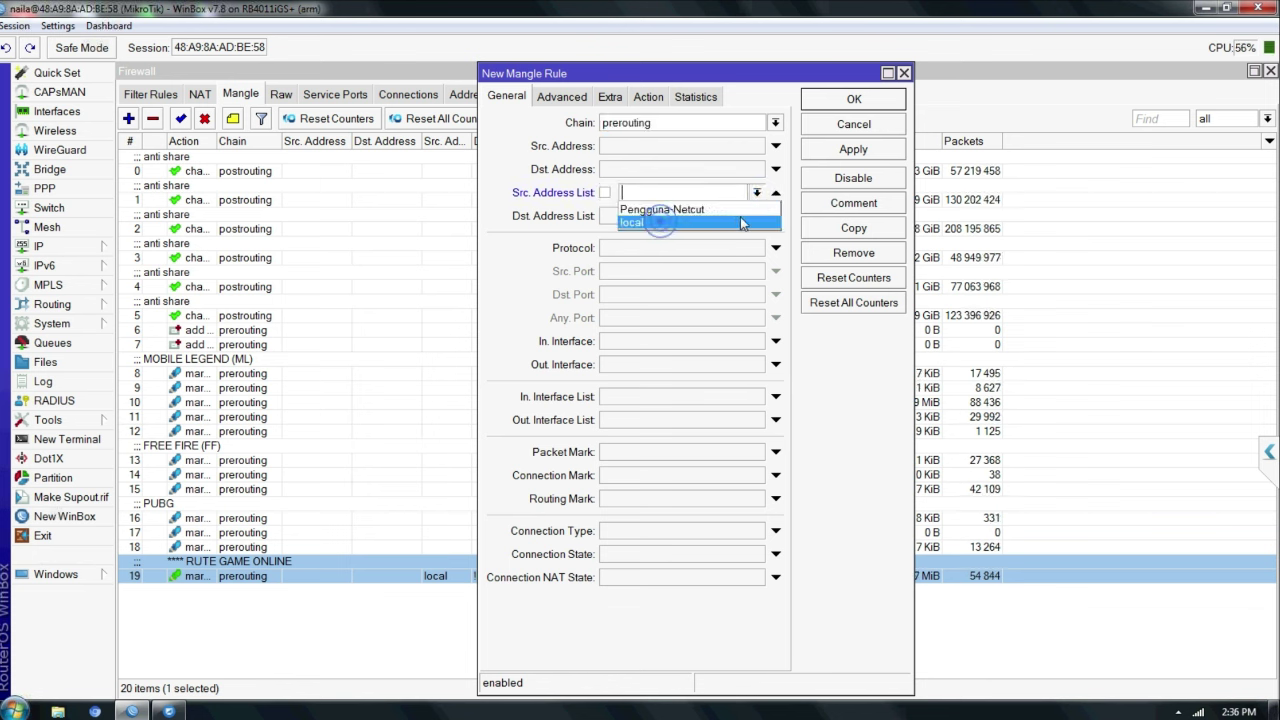
{"action": "left_click", "coordinate": [660, 221]}
{"action": "left_click", "coordinate": [741, 250]}
{"action": "left_click", "coordinate": [757, 248]}
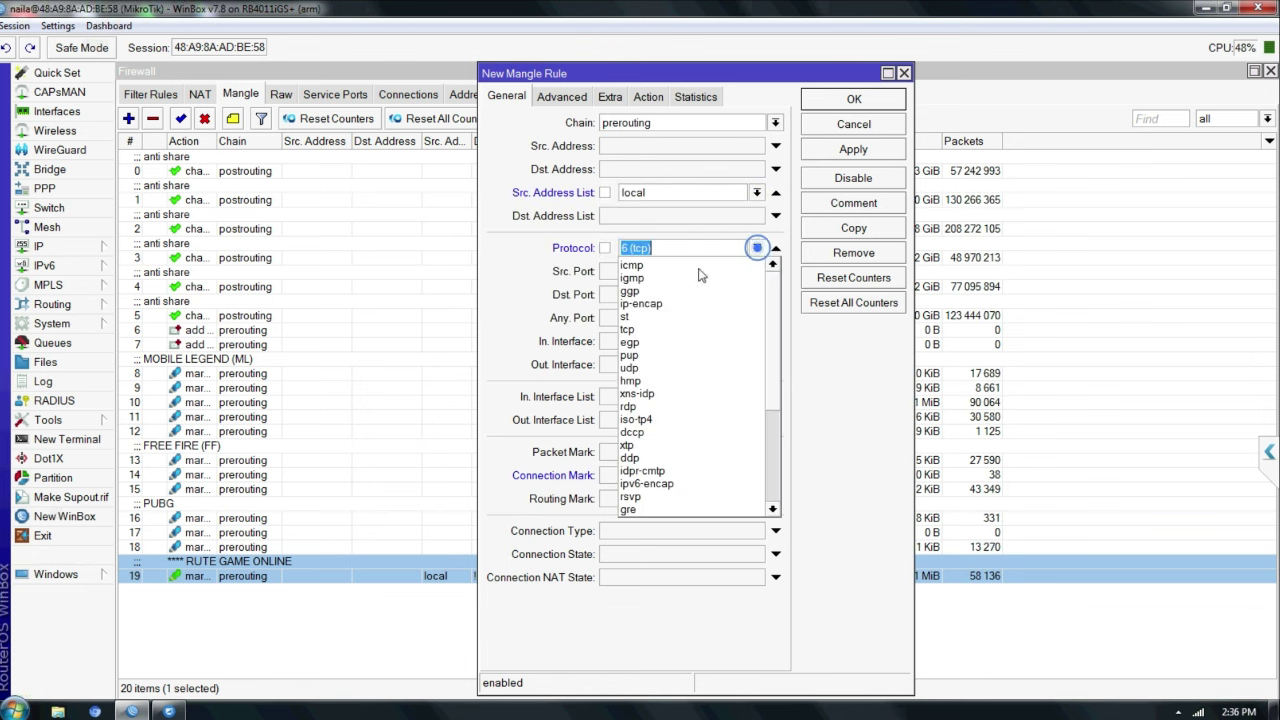
{"action": "left_click", "coordinate": [657, 264]}
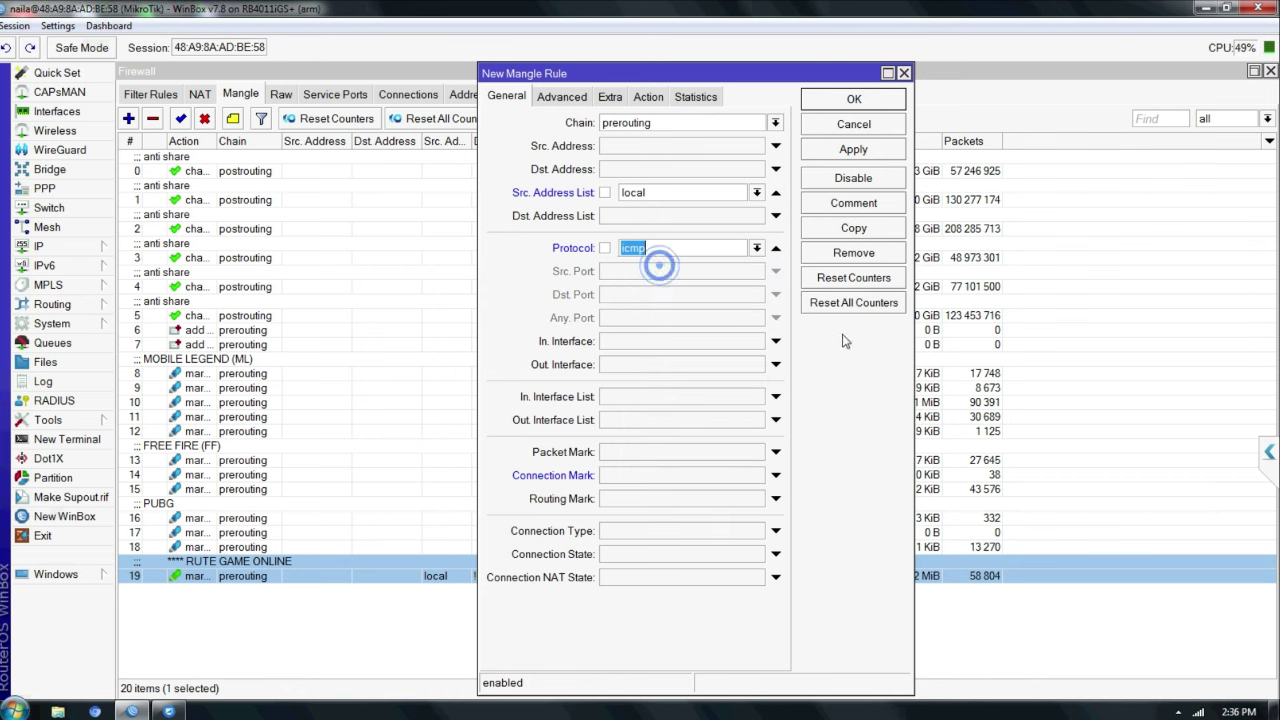
{"action": "left_click", "coordinate": [648, 97]}
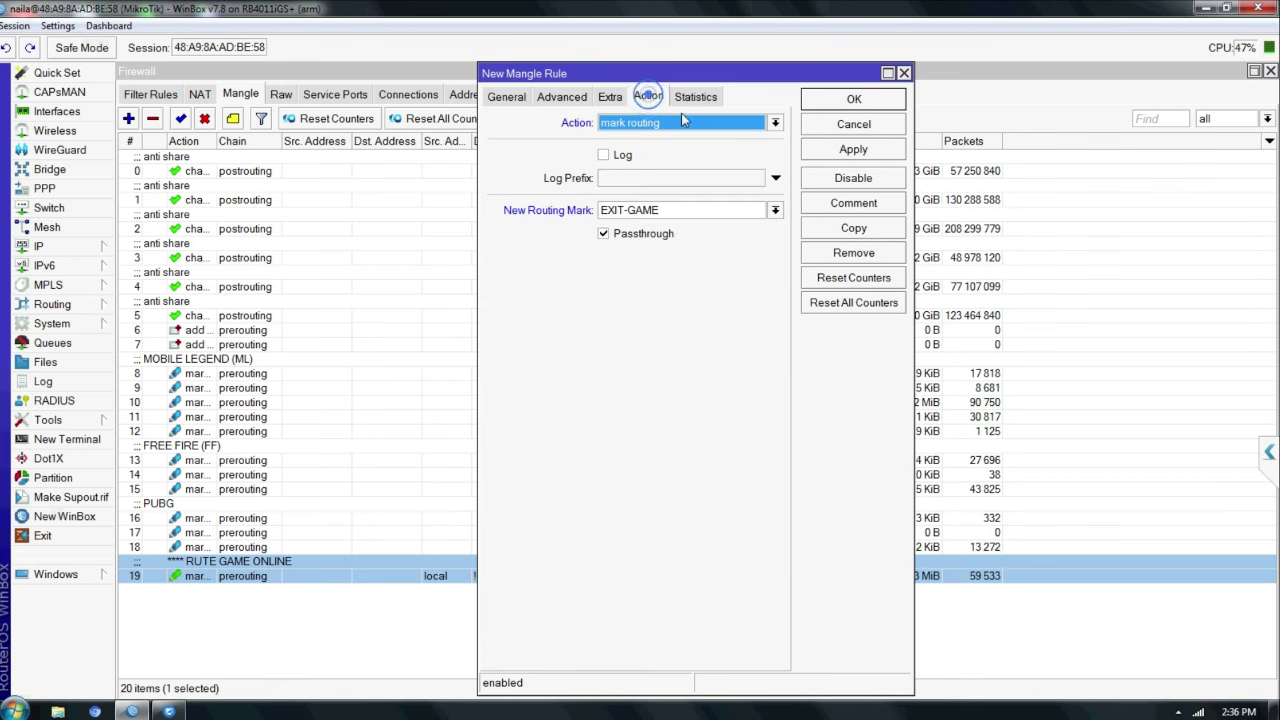
{"action": "left_click", "coordinate": [874, 150]}
{"action": "left_click", "coordinate": [876, 99]}
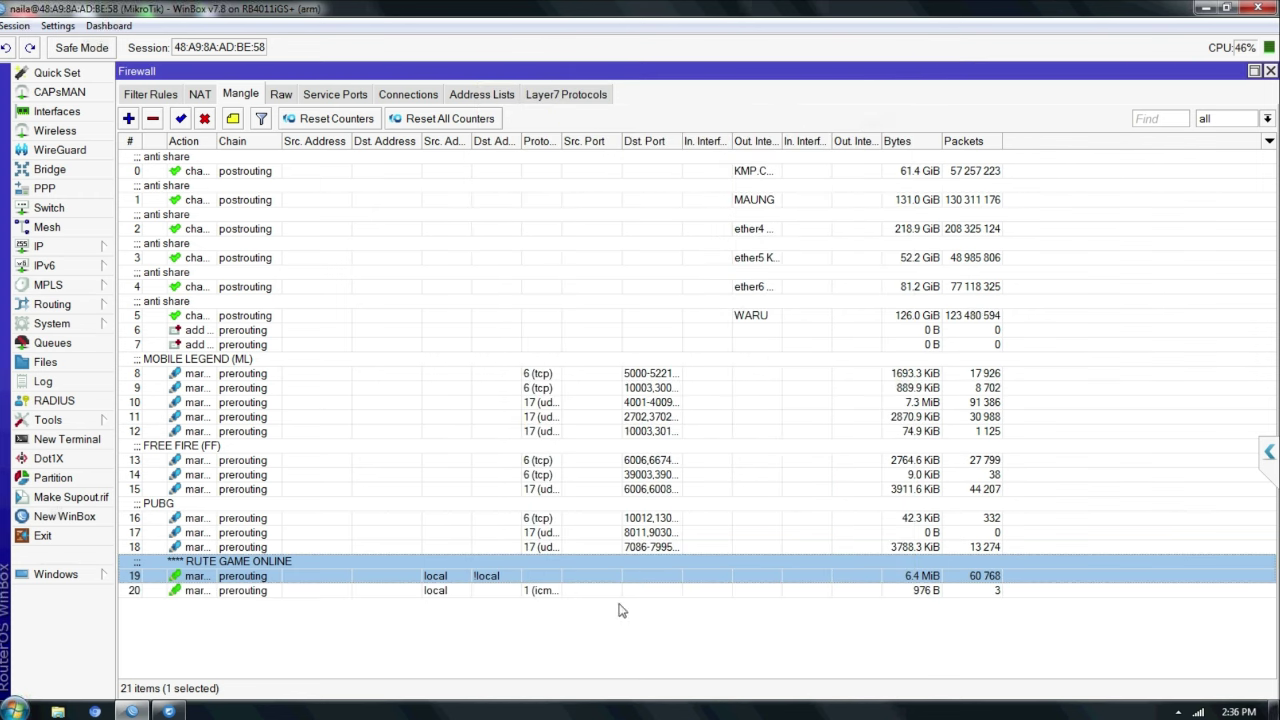
Set the icmp mangle rule's destination address list to not local and save the rule
{"action": "left_click", "coordinate": [471, 591]}
{"action": "double_click", "coordinate": [497, 589]}
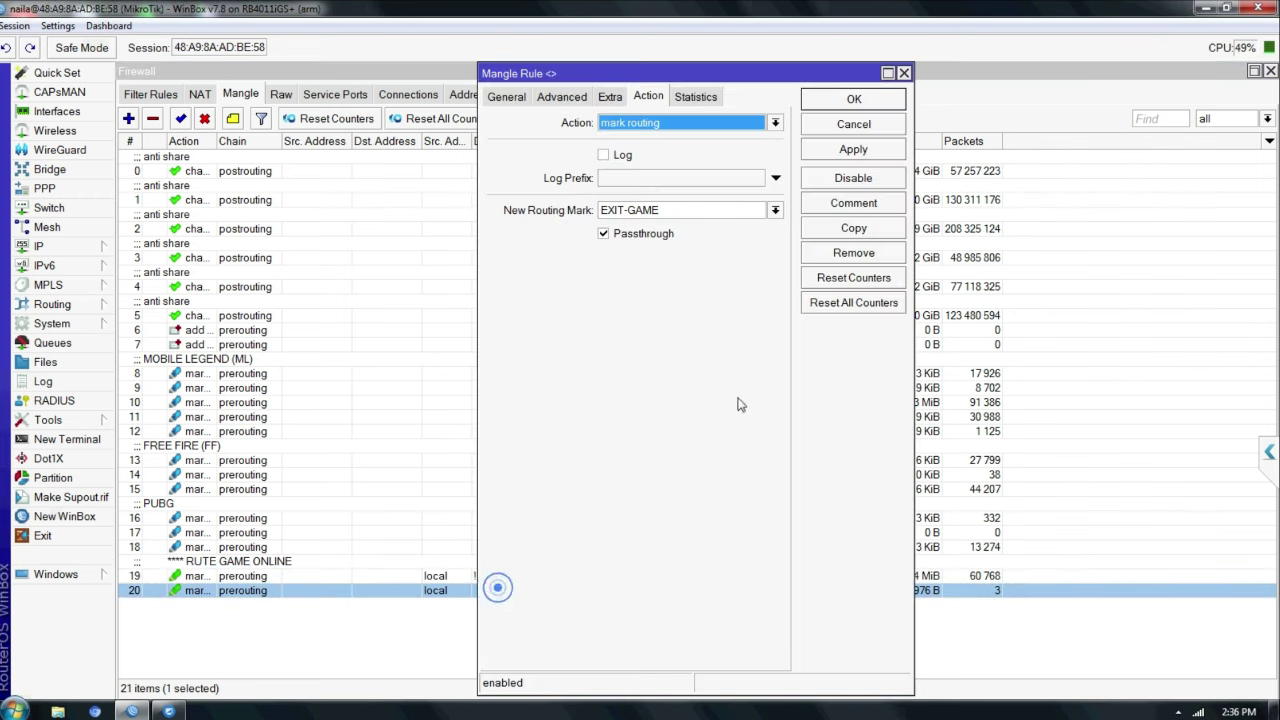
{"action": "left_click", "coordinate": [510, 97]}
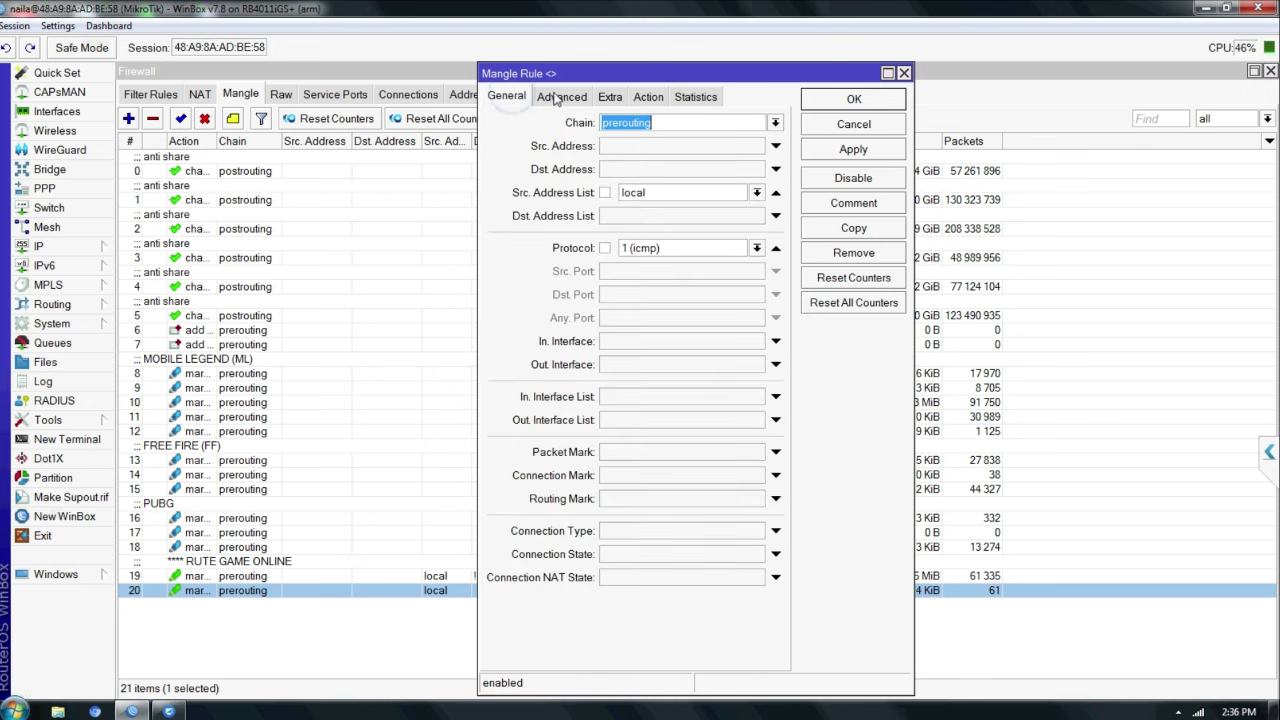
{"action": "left_click", "coordinate": [733, 215]}
{"action": "left_click", "coordinate": [757, 215]}
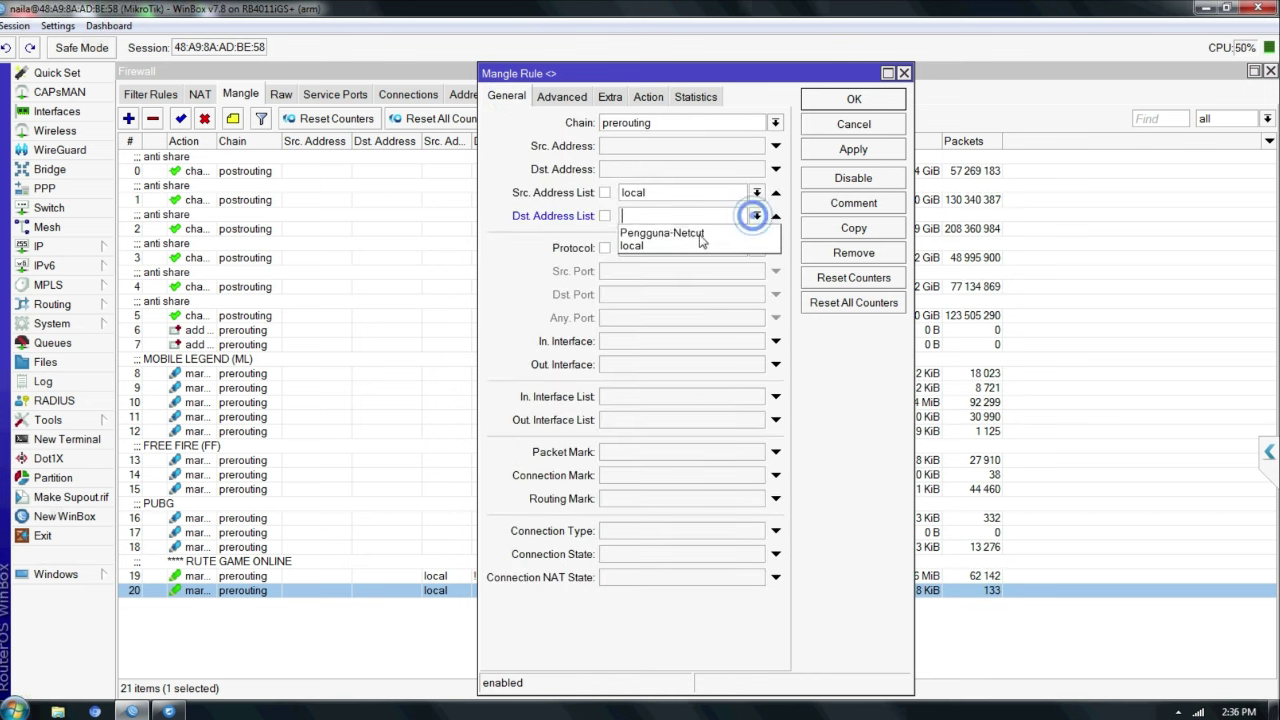
{"action": "left_click", "coordinate": [657, 245]}
{"action": "left_click", "coordinate": [605, 216]}
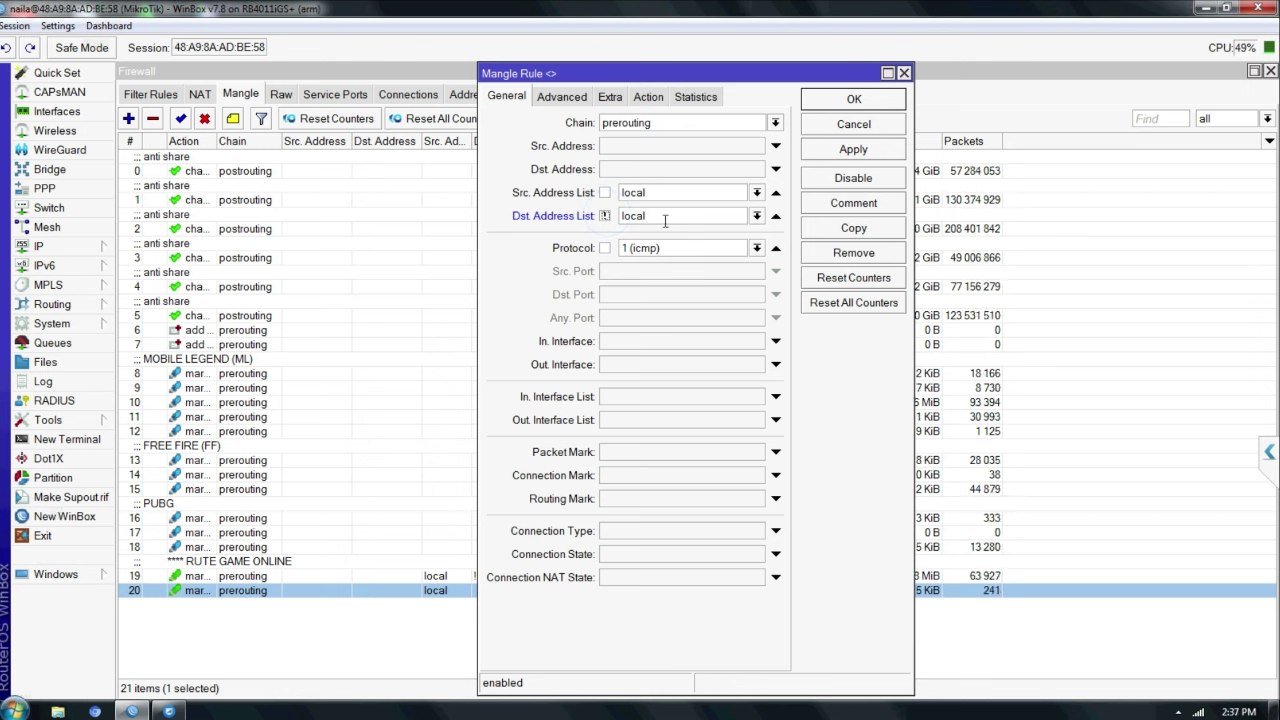
{"action": "left_click", "coordinate": [854, 150]}
{"action": "left_click", "coordinate": [879, 100]}
{"action": "left_click", "coordinate": [670, 634]}
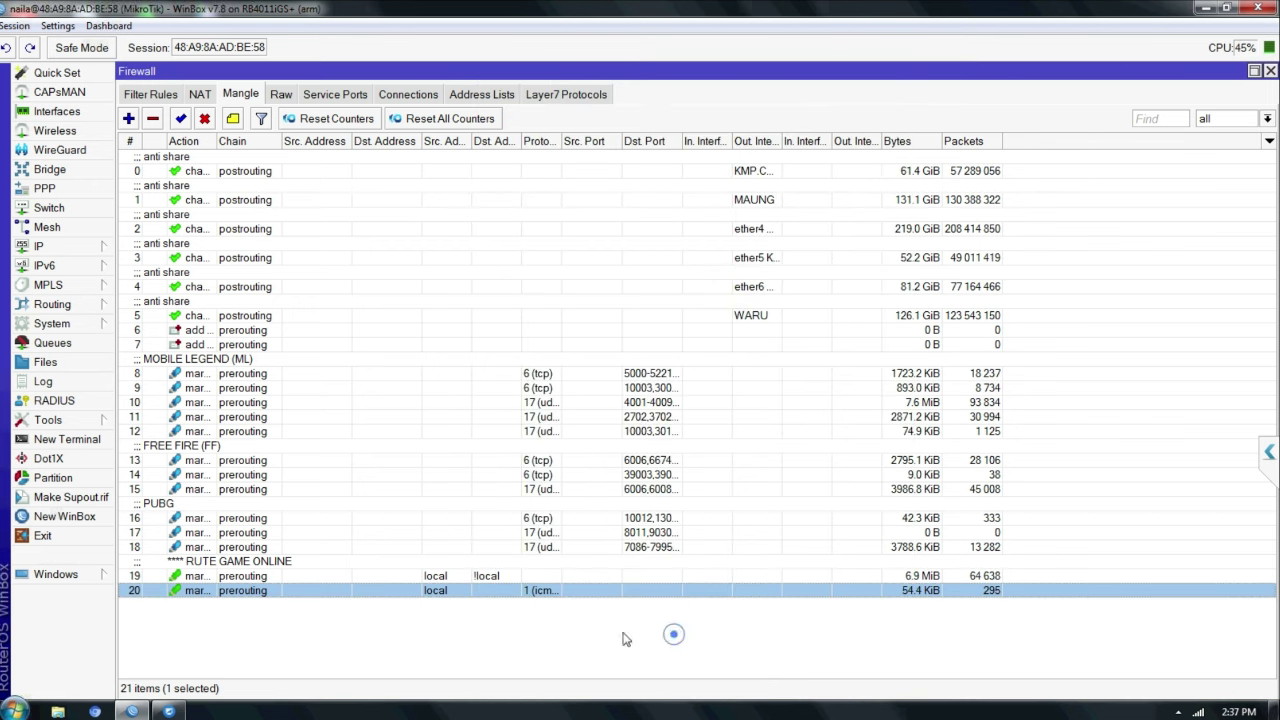
{"action": "left_click", "coordinate": [614, 590]}
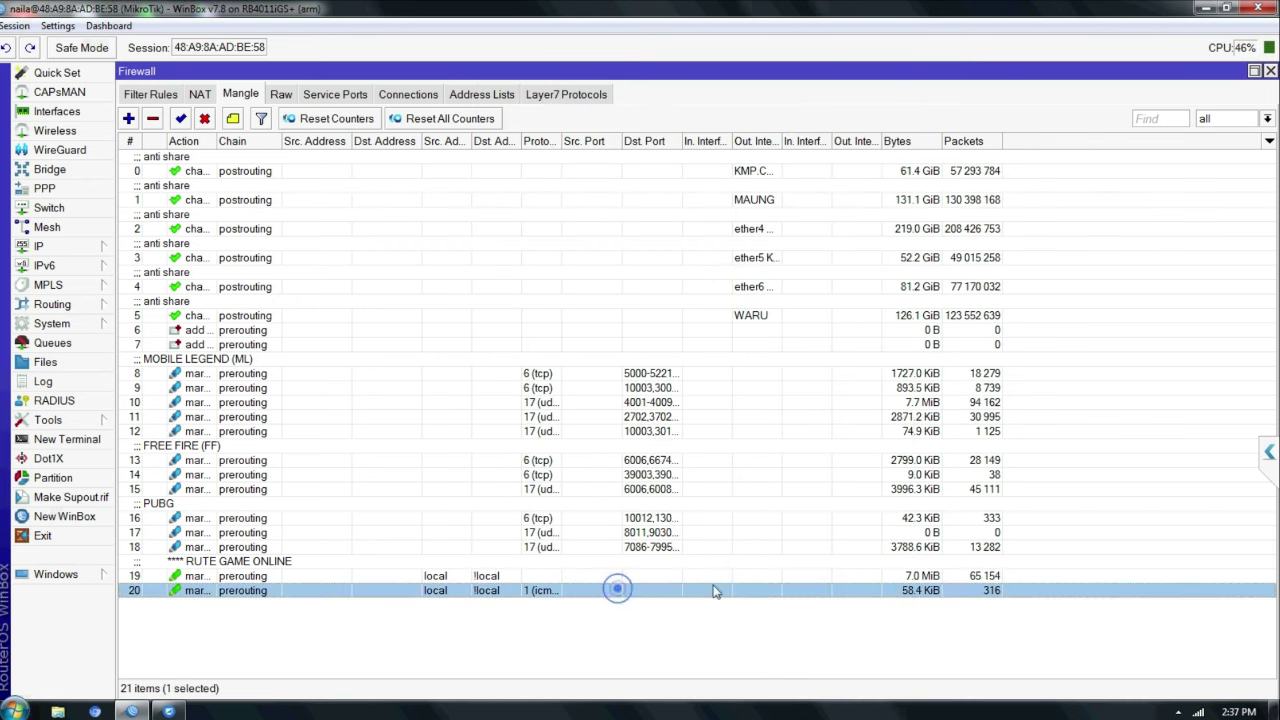
Review the full list of mangle rules, including the game, routing and WHATSAPP entries and their destination ports
{"action": "left_click", "coordinate": [755, 575]}
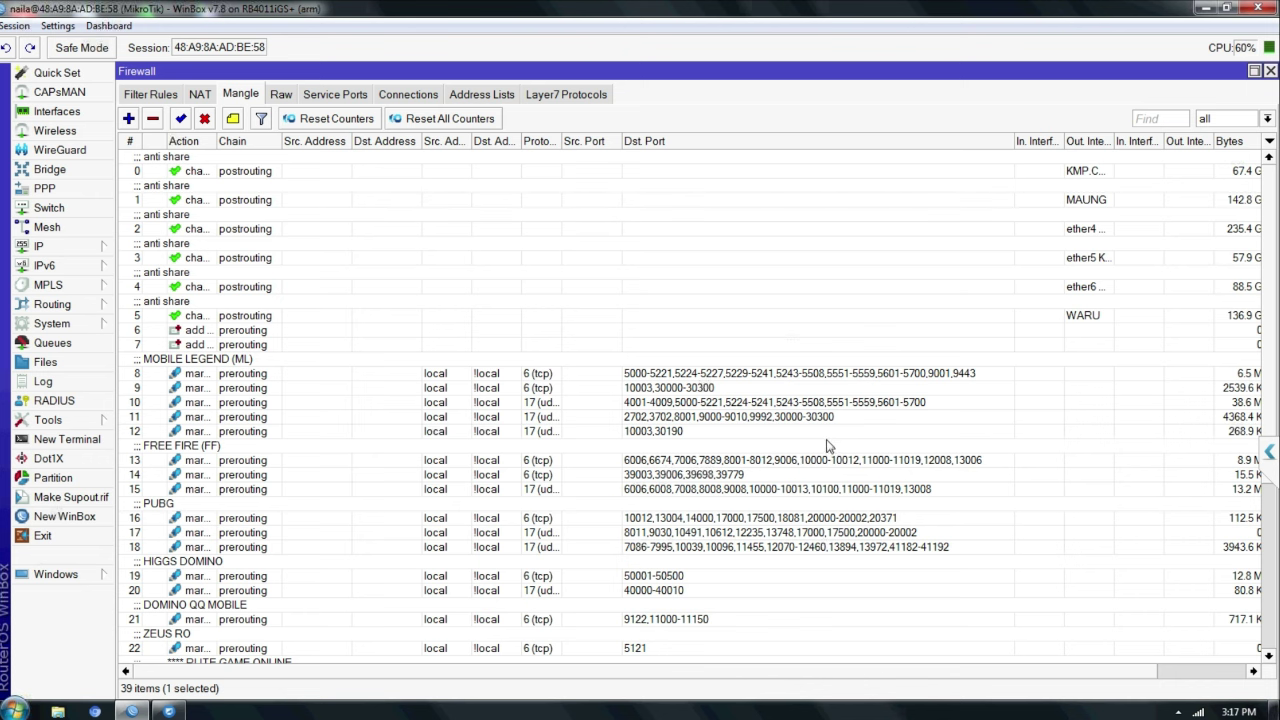
{"action": "scroll", "coordinate": [822, 440], "scroll_direction": "down", "scroll_amount": 5}
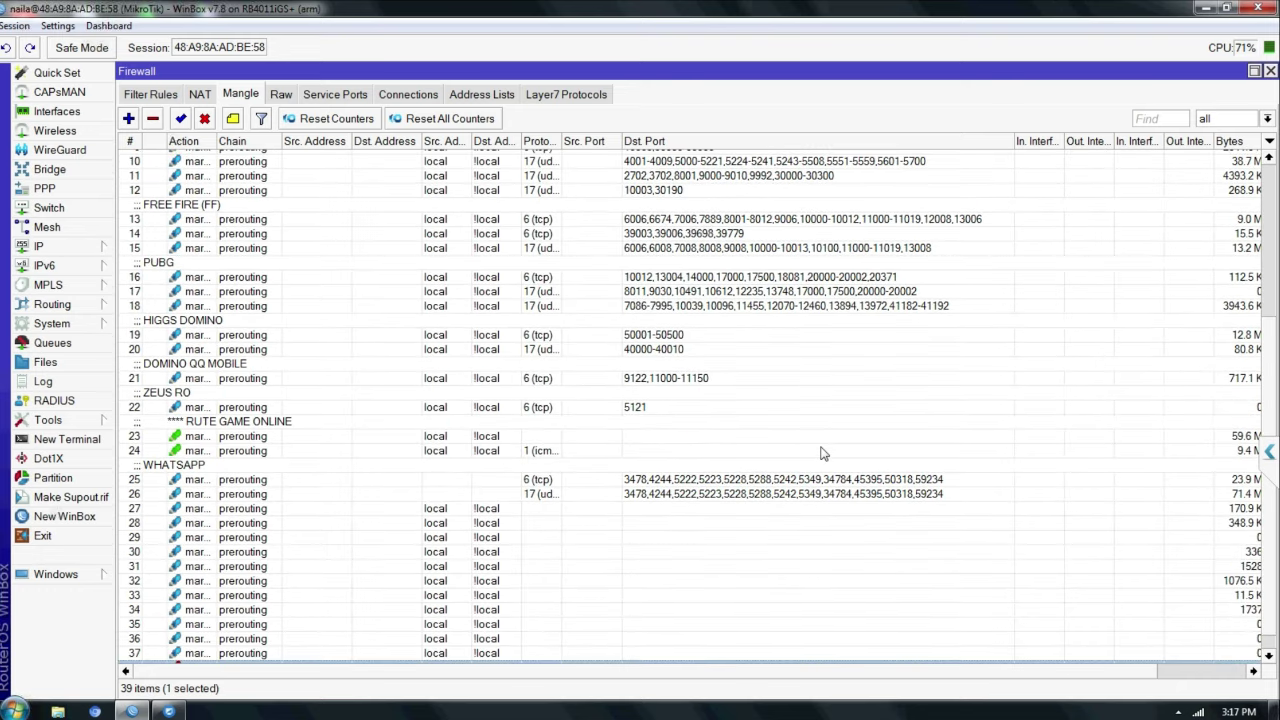
{"action": "scroll", "coordinate": [820, 450], "scroll_direction": "down", "scroll_amount": 1}
{"action": "scroll", "coordinate": [822, 452], "scroll_direction": "up", "scroll_amount": 6}
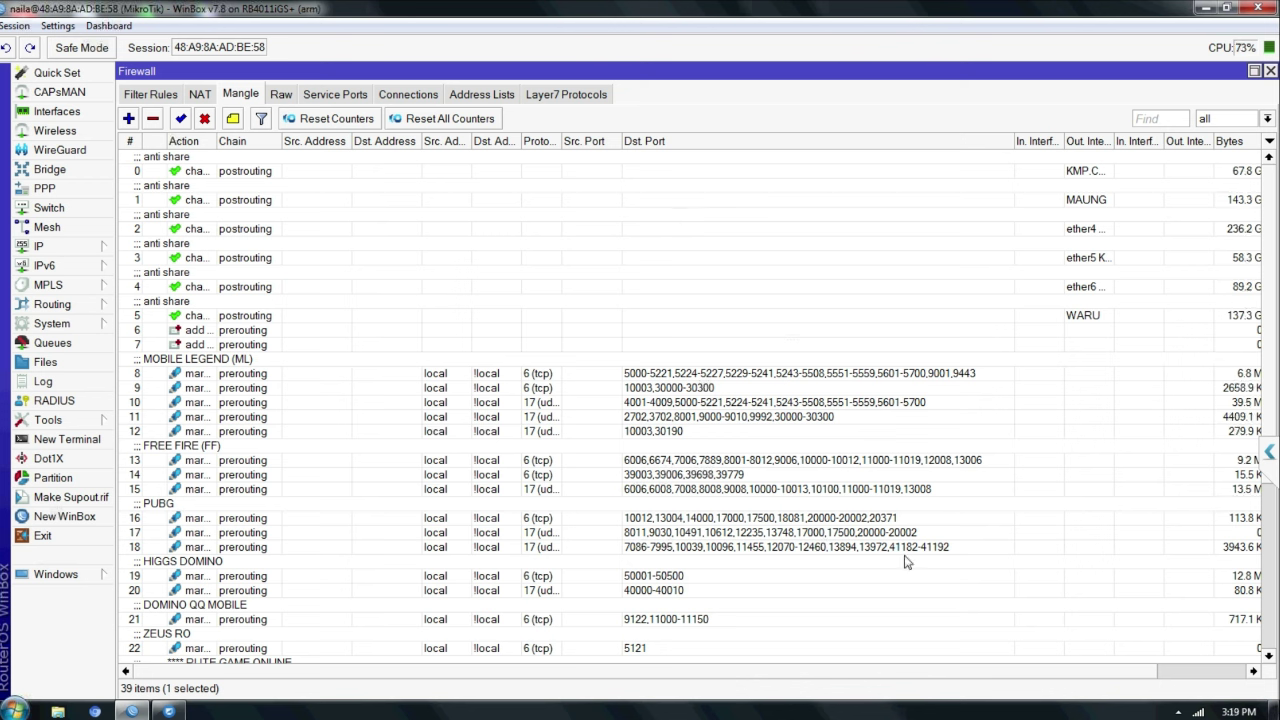
Open the Hotspot settings and examine the active users with their uptime and Rx/Tx rates
{"action": "left_click", "coordinate": [38, 246]}
{"action": "left_click", "coordinate": [160, 362]}
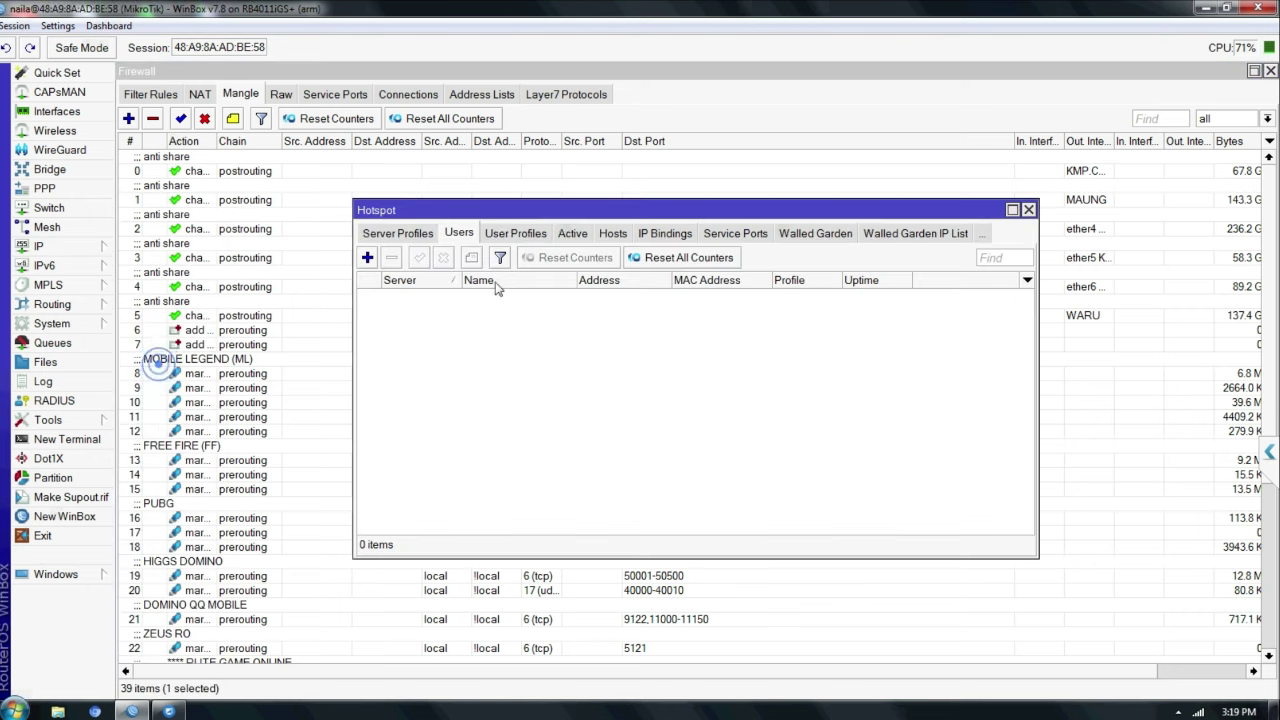
{"action": "left_click", "coordinate": [572, 233]}
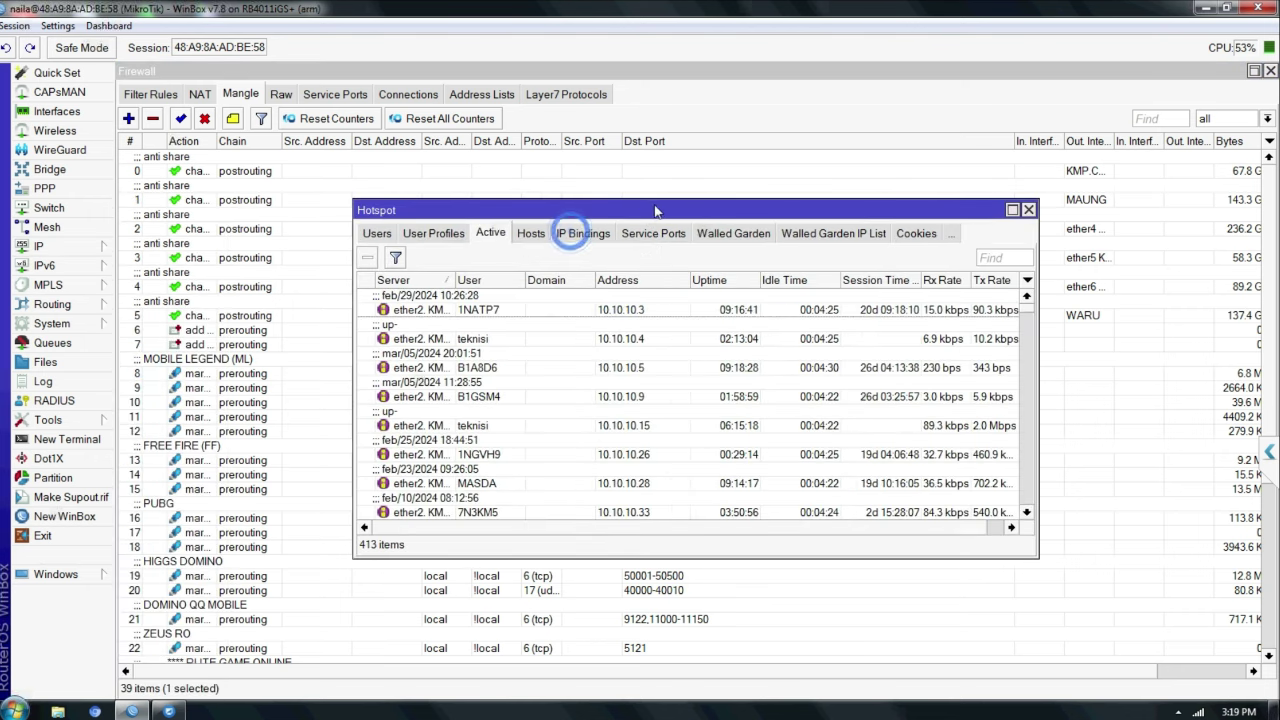
{"action": "double_click", "coordinate": [668, 210]}
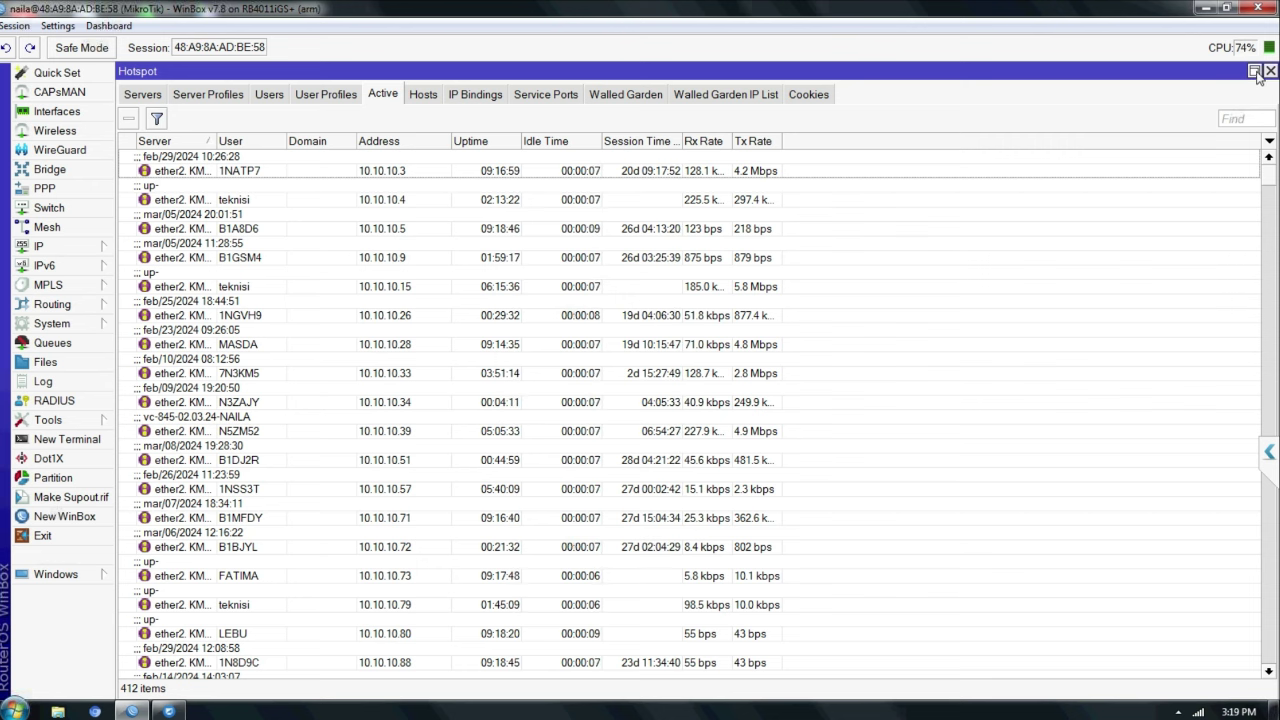
{"action": "left_click", "coordinate": [1254, 71]}
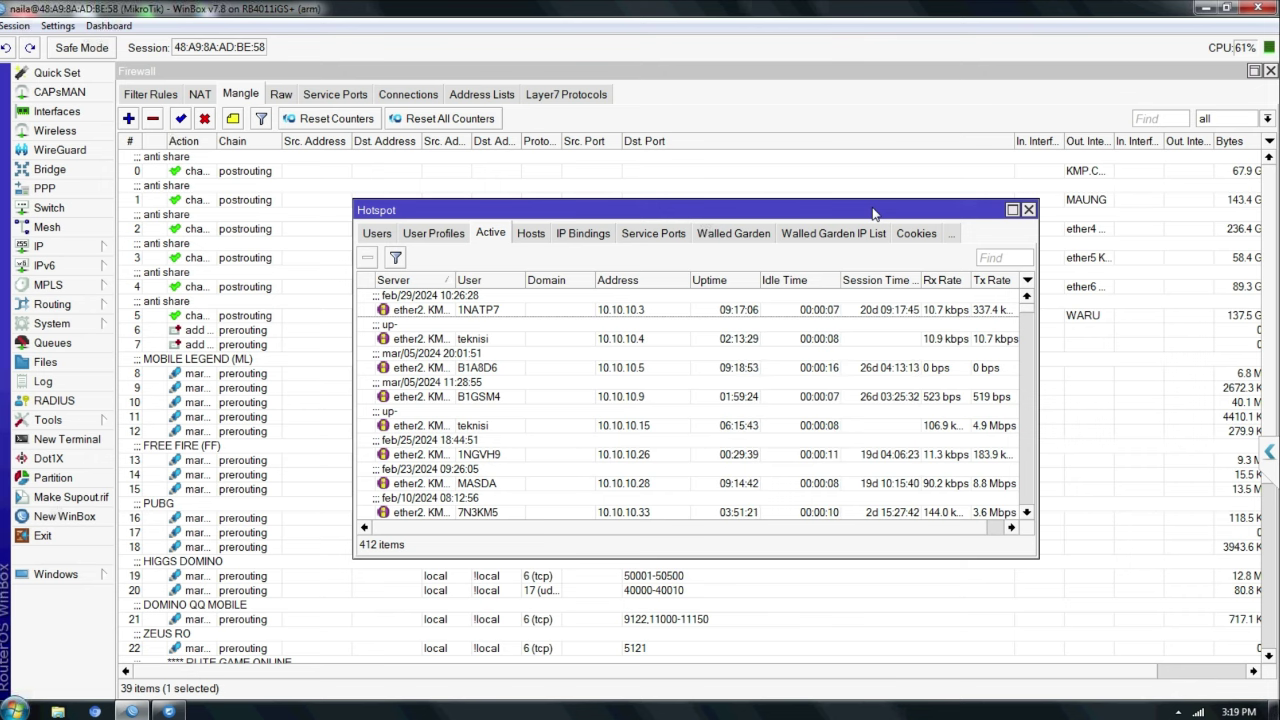
{"action": "double_click", "coordinate": [871, 214]}
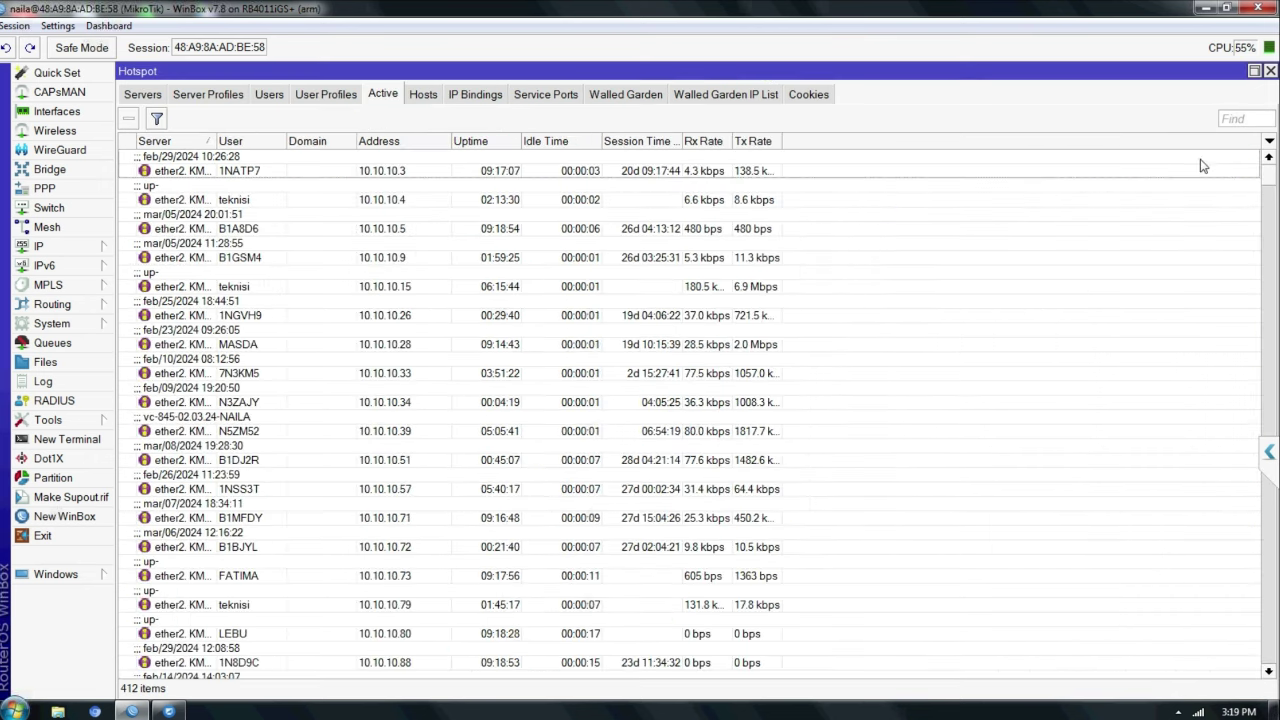
{"action": "left_click", "coordinate": [1254, 72]}
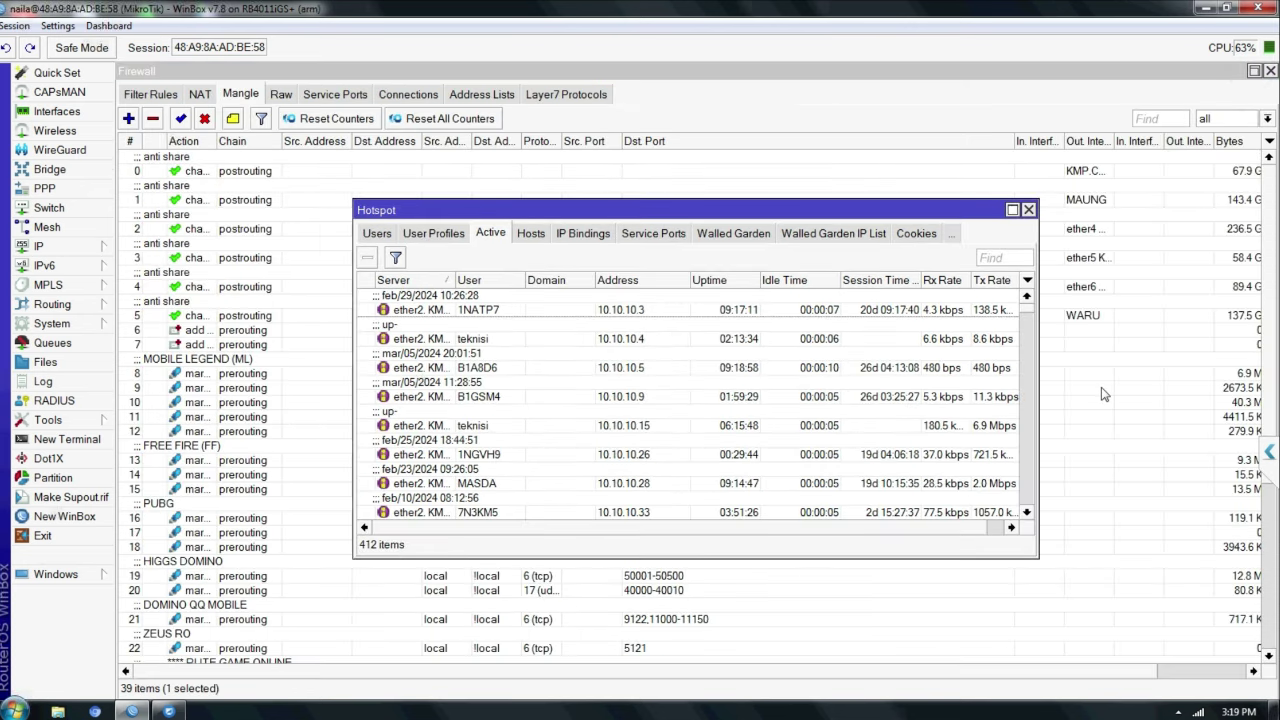
Return to the firewall mangle list and look through the rules and their traffic counters once more
{"action": "left_click", "coordinate": [1101, 389]}
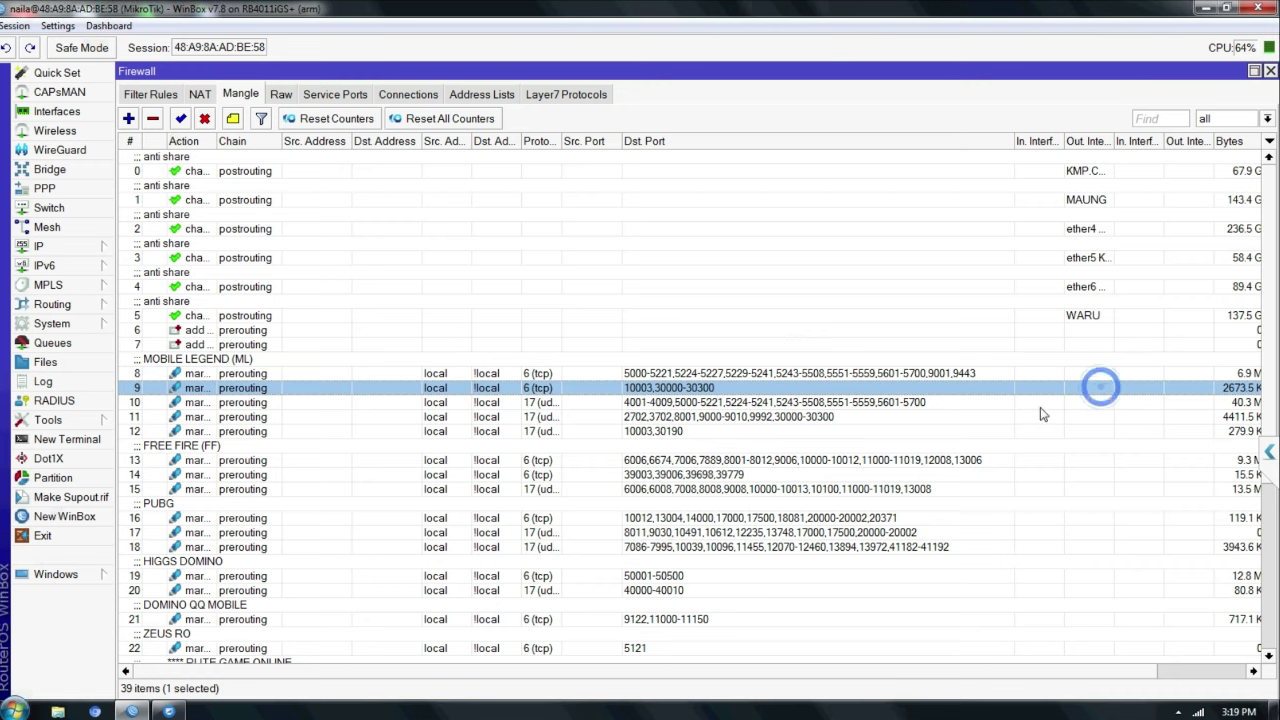
{"action": "scroll", "coordinate": [1040, 414], "scroll_direction": "down", "scroll_amount": 4}
{"action": "scroll", "coordinate": [1037, 416], "scroll_direction": "down", "scroll_amount": 2}
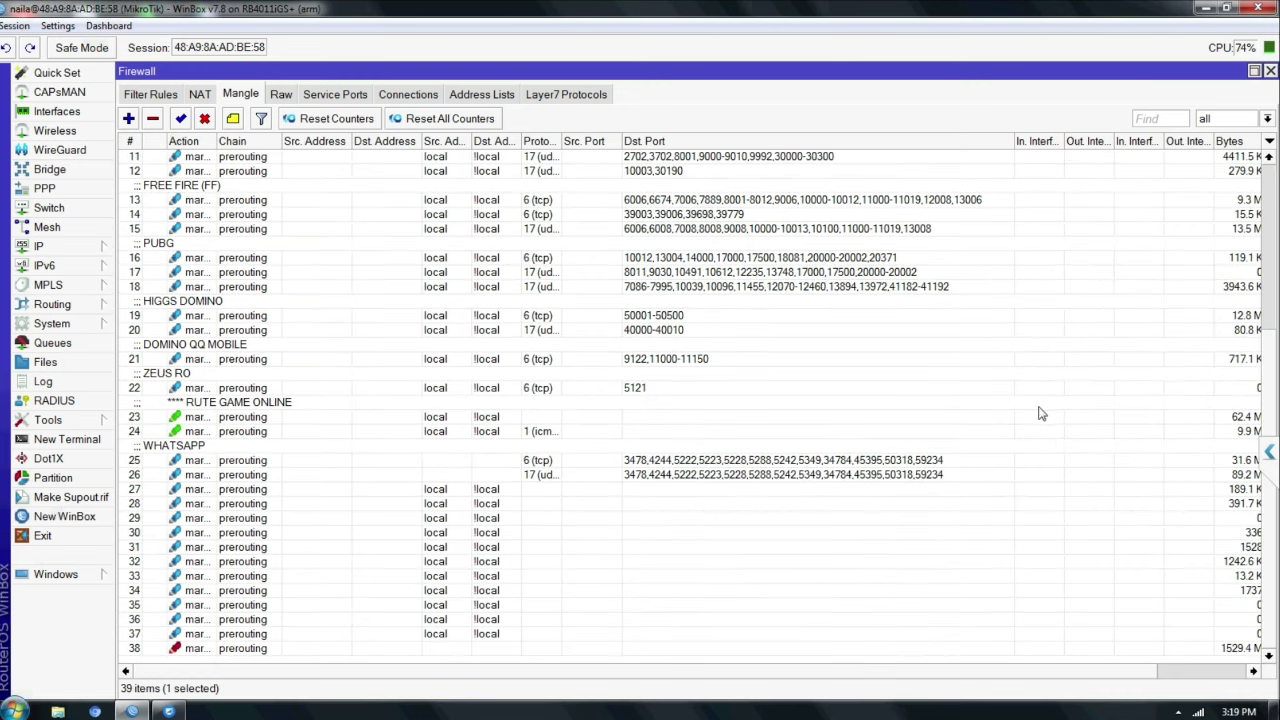
{"action": "scroll", "coordinate": [1040, 410], "scroll_direction": "up", "scroll_amount": 3}
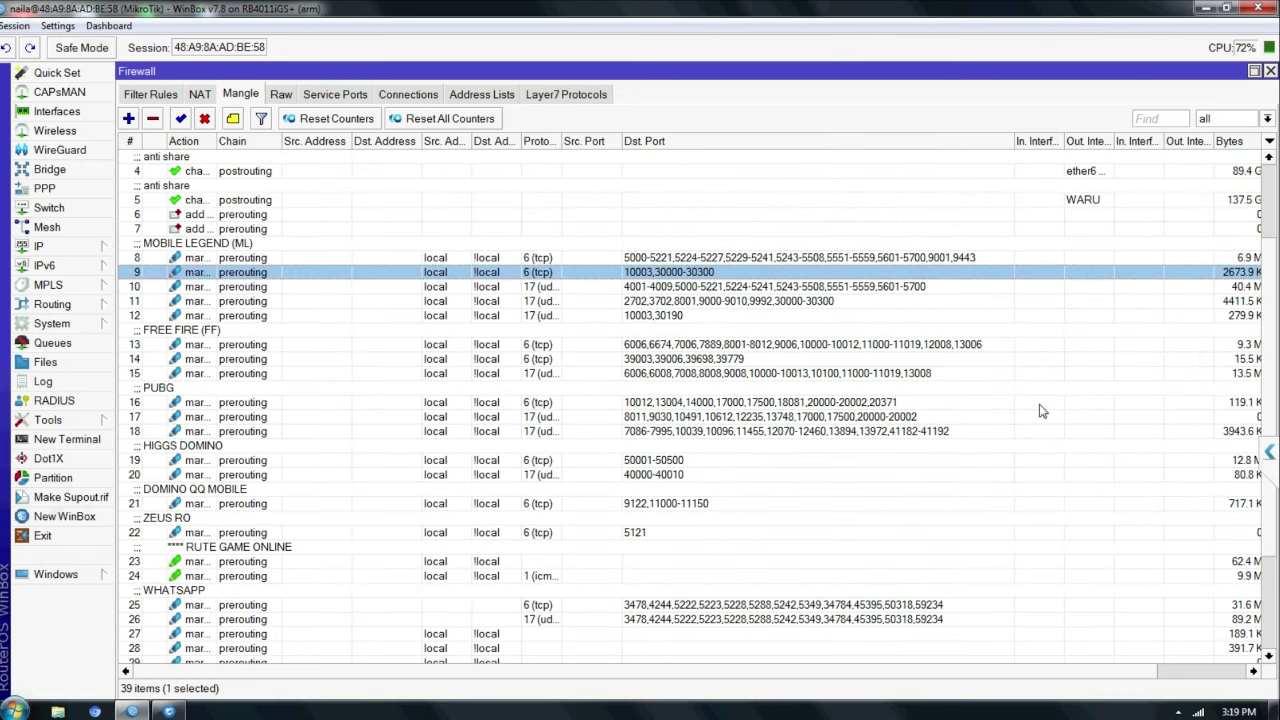